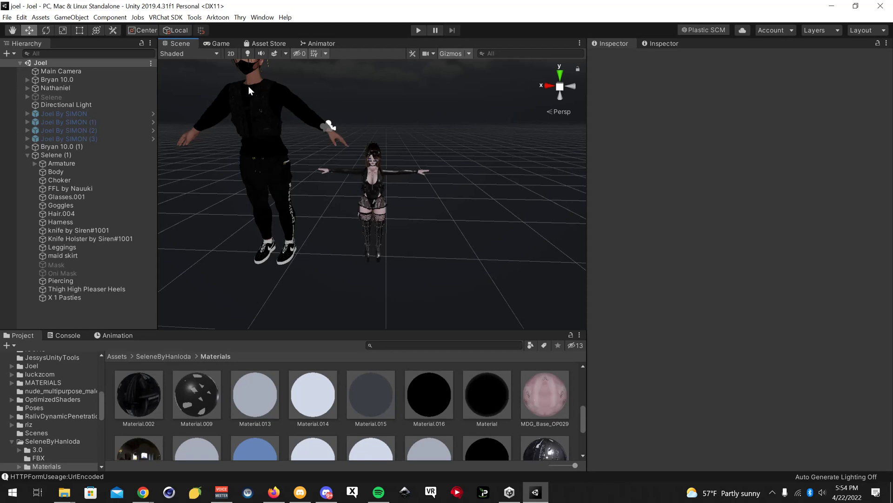
# Step: Delete the old VRCSDK folder from the top-level Assets folder and confirm the deletion
pyautogui.click(118, 356)
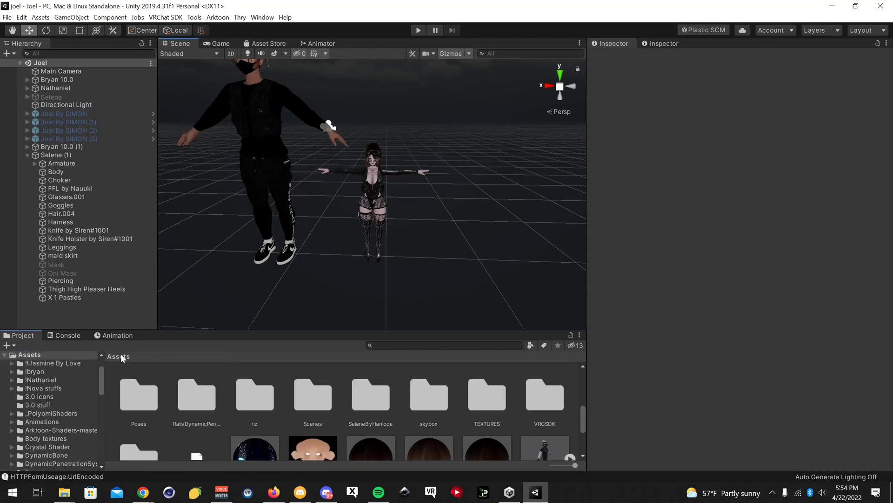
pyautogui.scroll(-3, 288, 403)
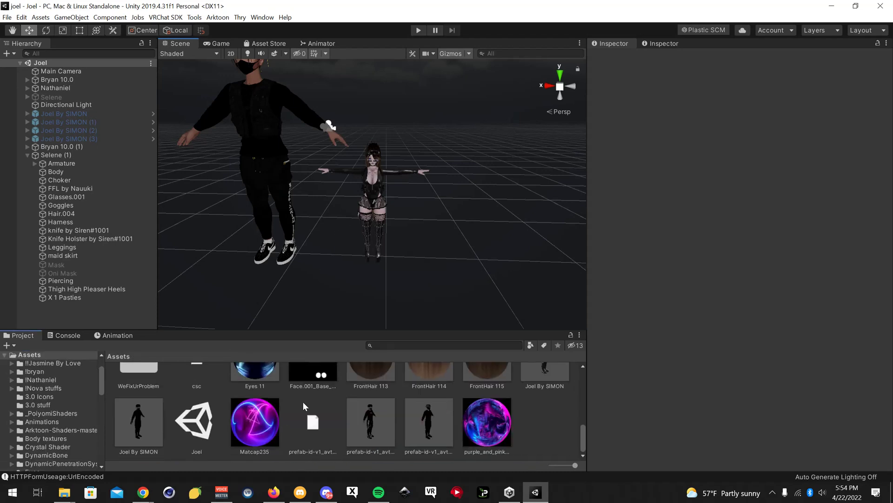
pyautogui.scroll(2, 304, 401)
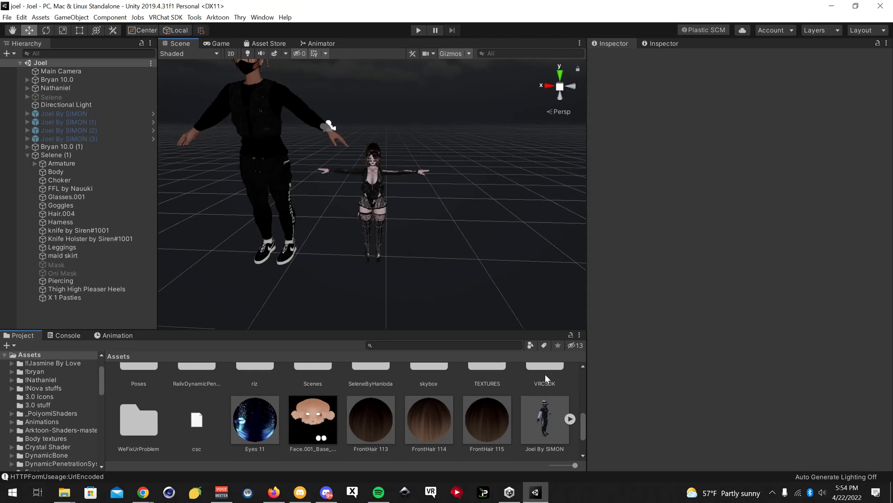
pyautogui.scroll(1, 545, 373)
pyautogui.click(534, 399)
pyautogui.press('Delete')
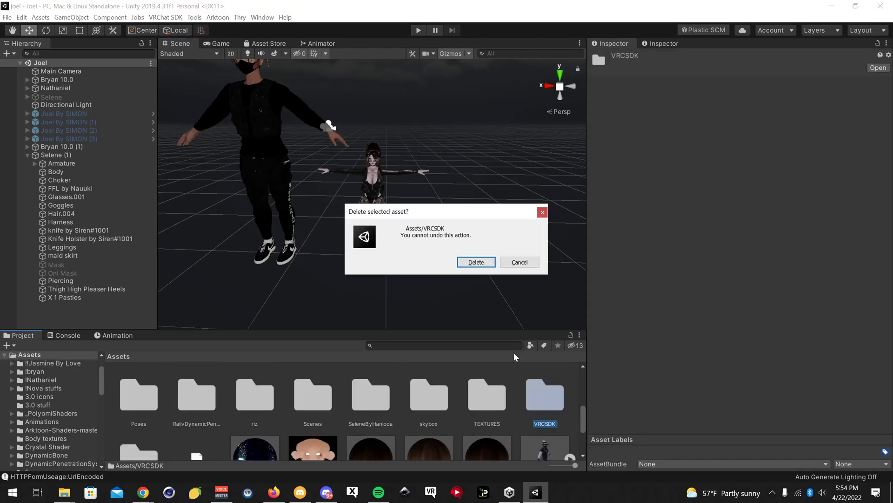
pyautogui.click(476, 261)
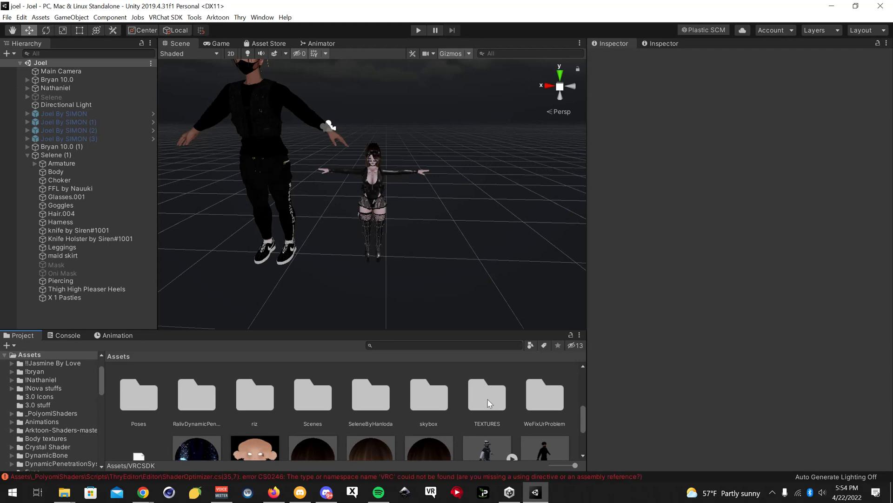
# Step: Reveal the project's Assets folder in File Explorer using Show in Explorer on TEXTURES
pyautogui.rightClick(489, 402)
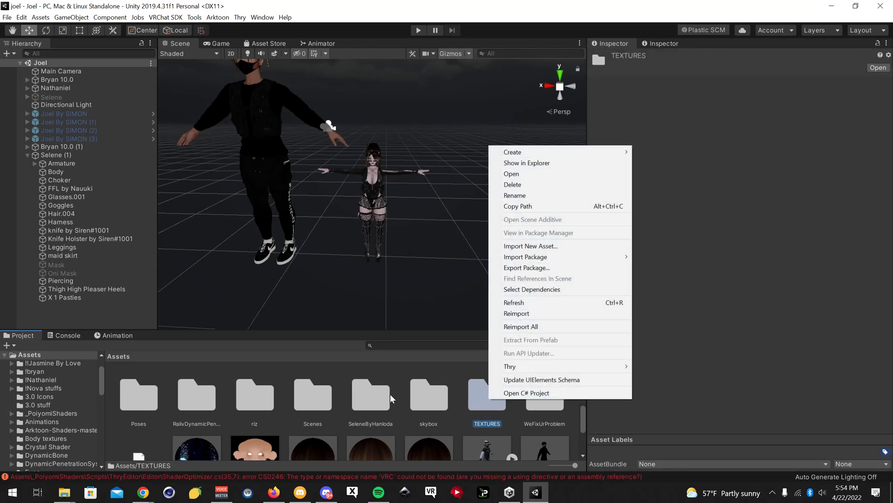
pyautogui.click(542, 163)
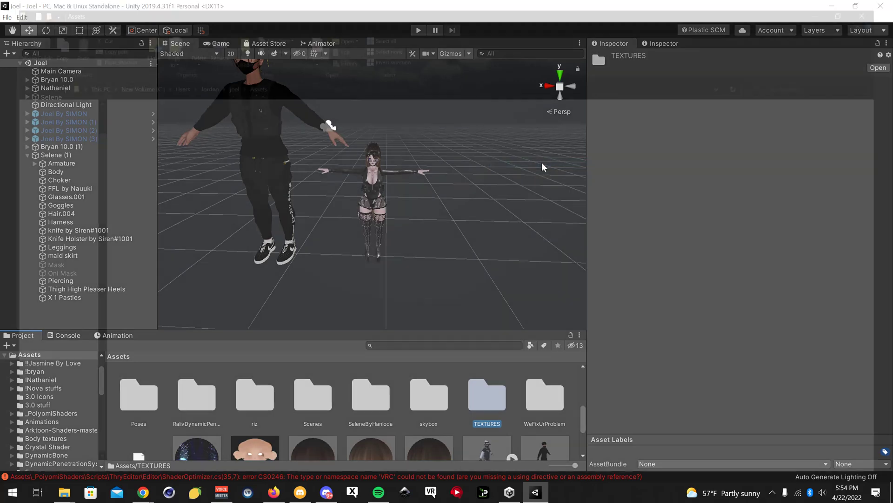
pyautogui.scroll(4, 363, 288)
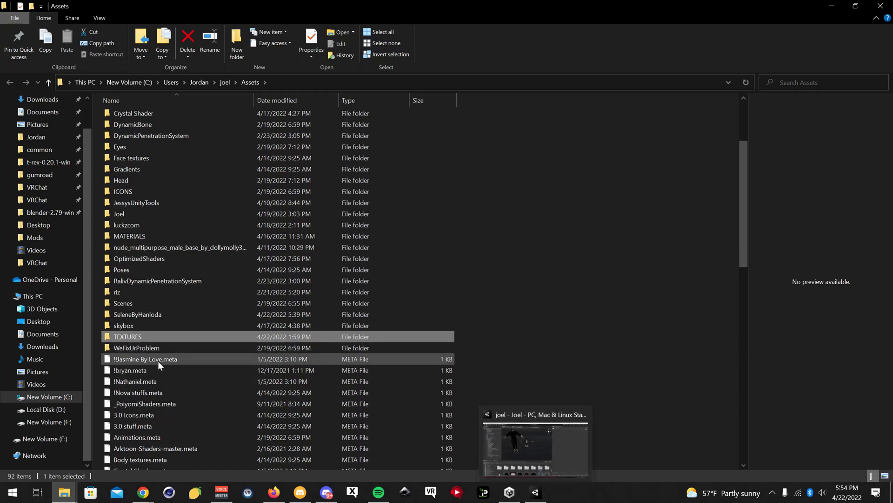
# Step: Return to Unity, clear the folder selection, and bring up the VRChat download page in Firefox
pyautogui.hotkey('alt', 'Tab')
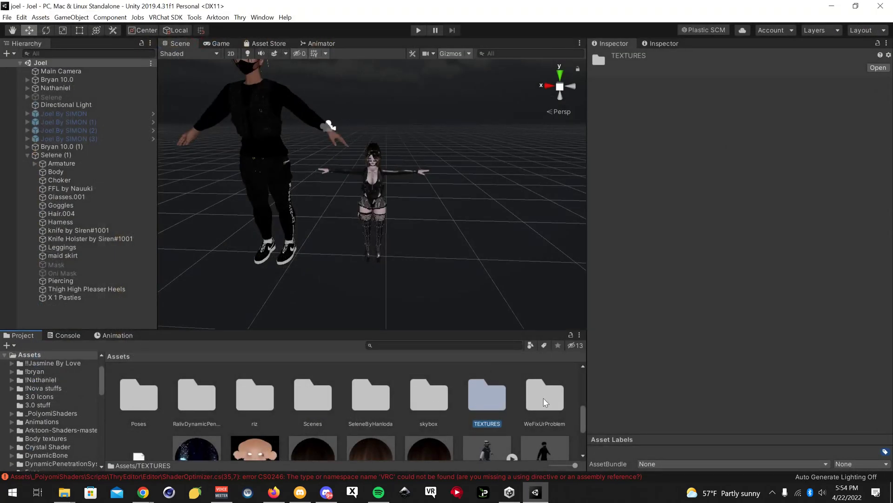
pyautogui.click(459, 302)
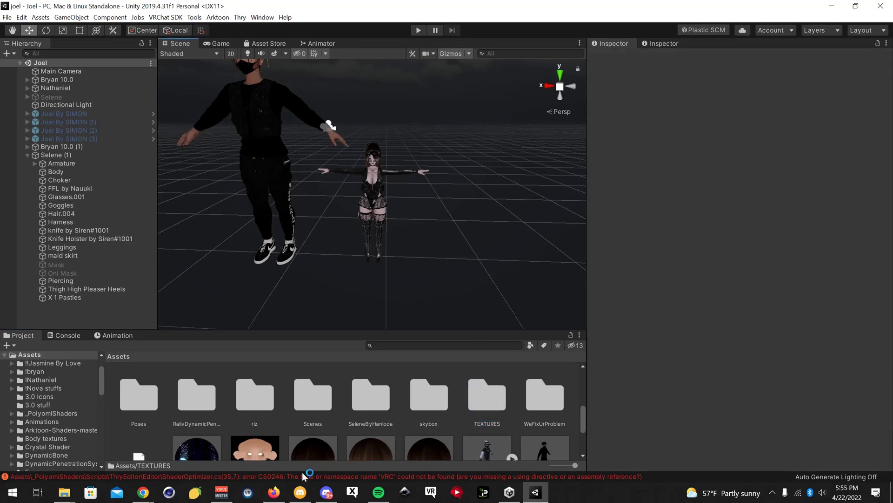
pyautogui.click(278, 491)
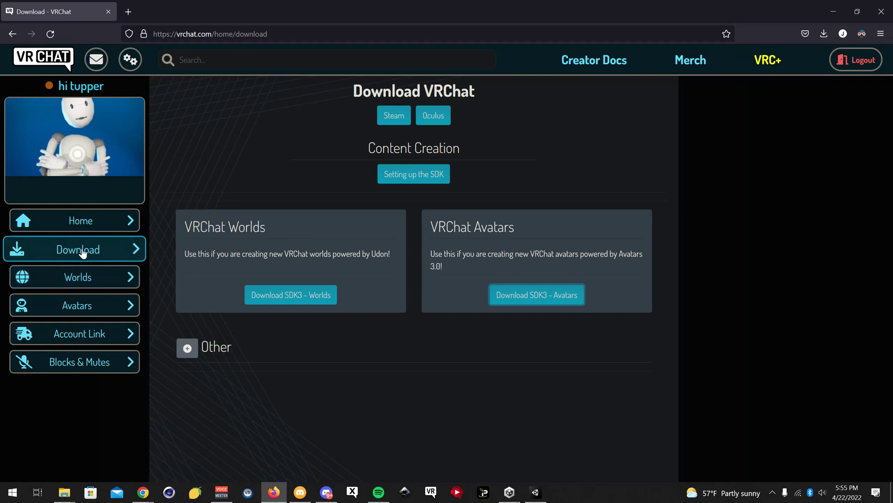
# Step: Download the VRCSDK3-AVATAR unitypackage and open it from Firefox's downloads panel
pyautogui.click(68, 249)
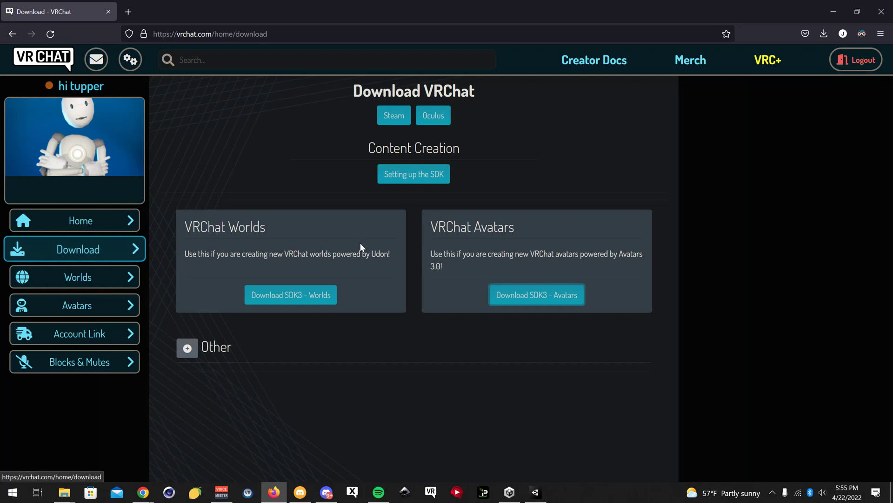
pyautogui.click(530, 298)
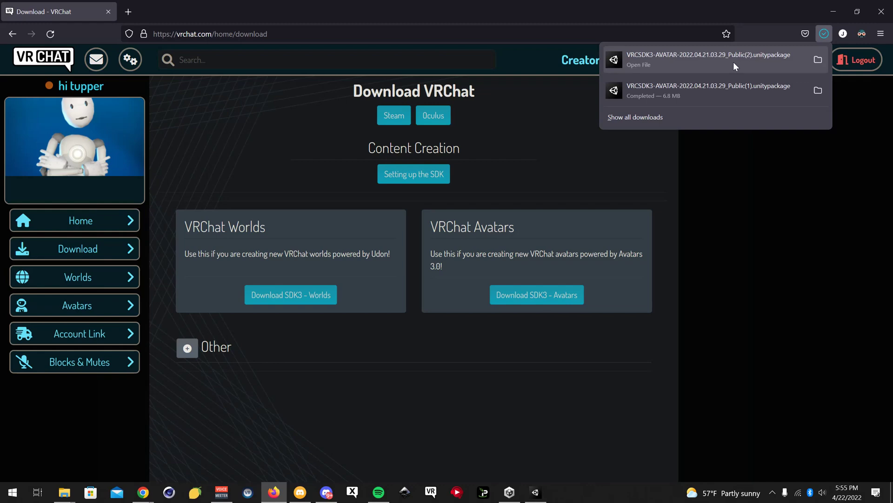
pyautogui.click(729, 59)
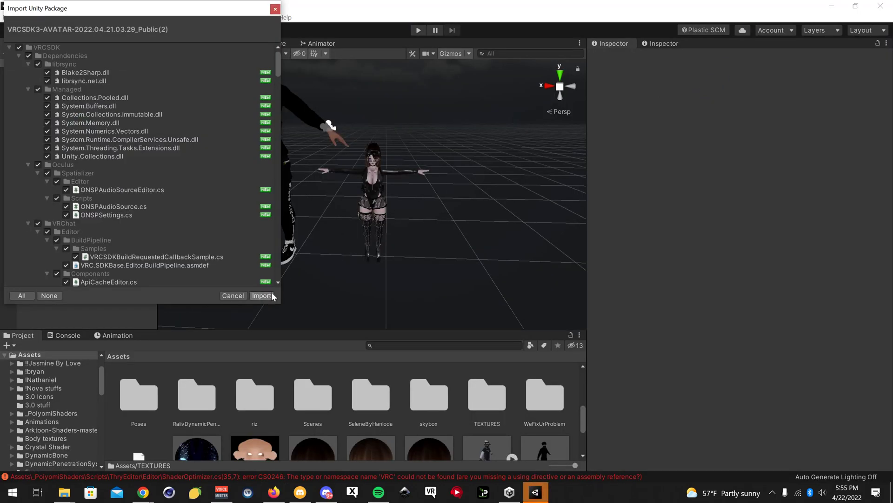
# Step: Import every item of the VRCSDK3-AVATAR package into the project
pyautogui.click(262, 296)
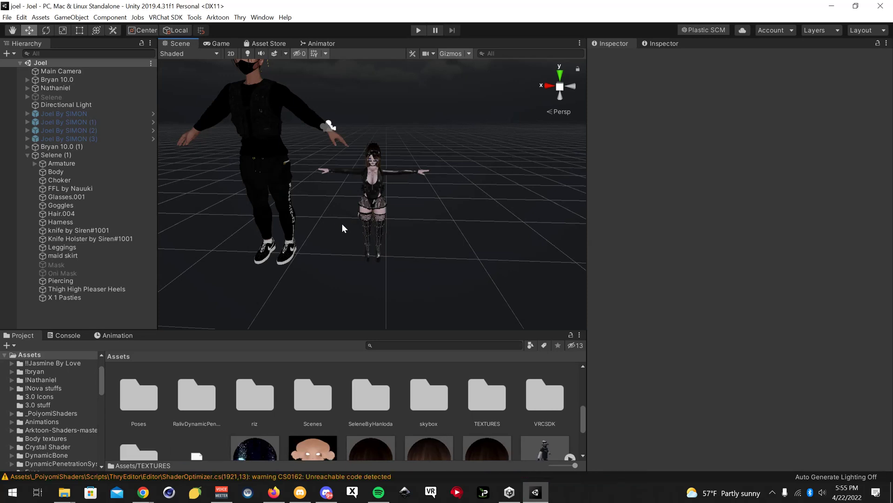
# Step: Run Convert DynamicBones To PhysBones with no avatar selected and dismiss the no-avatars-found warning
pyautogui.click(182, 17)
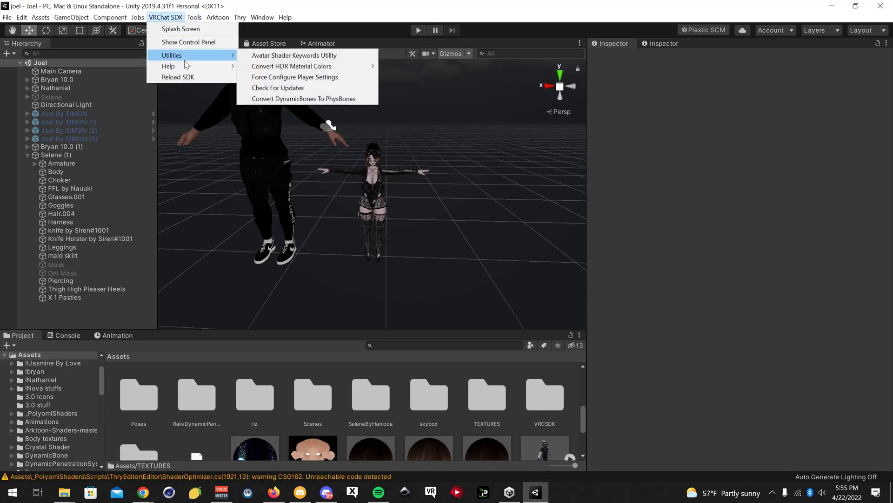
pyautogui.click(172, 5)
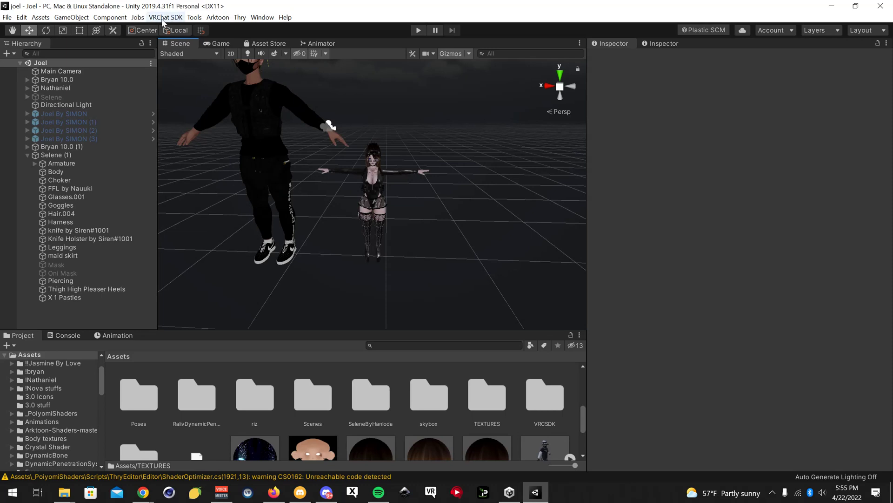
pyautogui.click(165, 18)
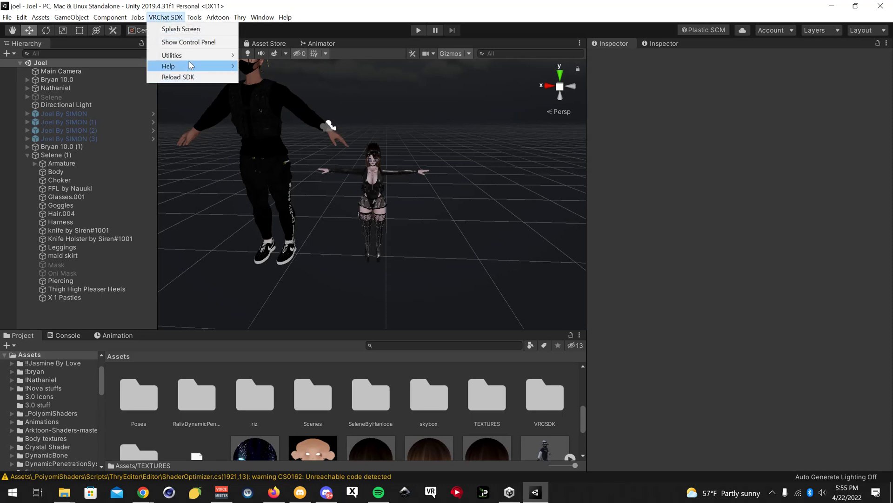
pyautogui.moveTo(190, 56)
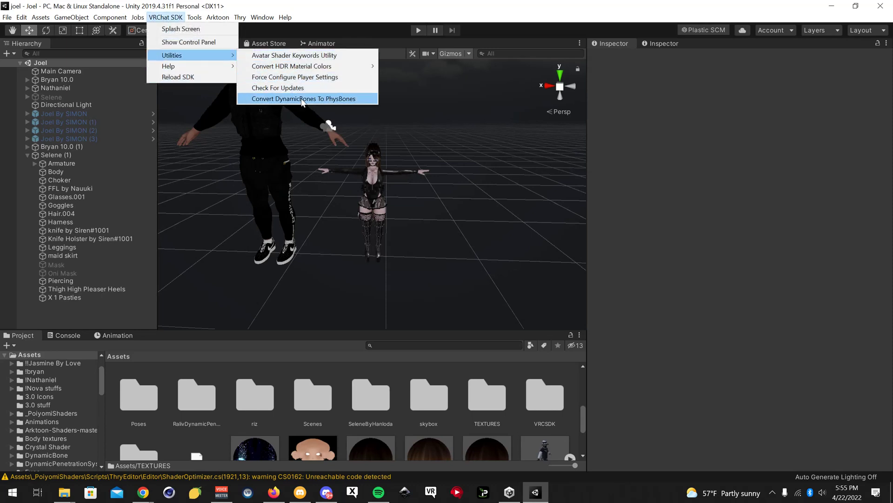
pyautogui.click(337, 99)
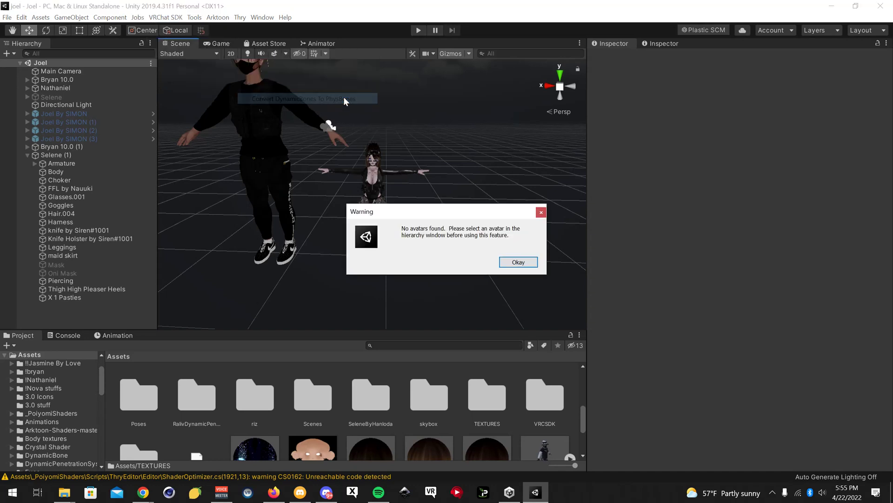
pyautogui.click(514, 262)
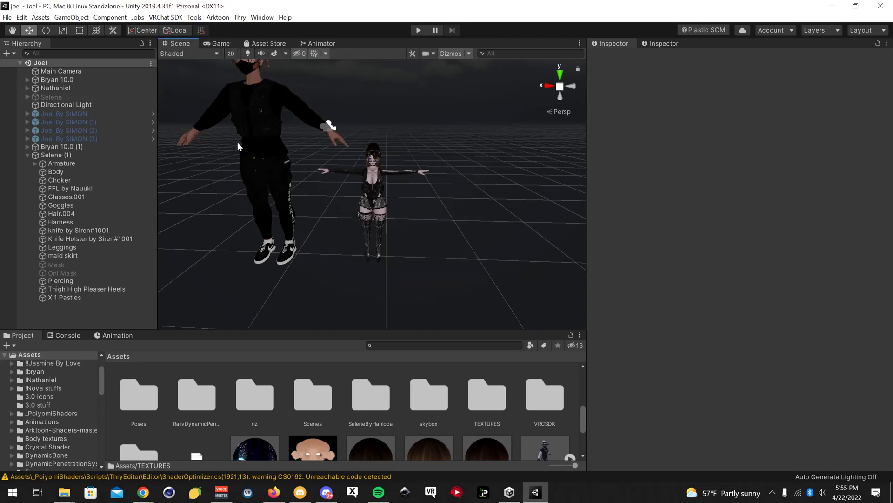
# Step: Select the Bryan 10.0 avatar and run VRChat SDK > Utilities > Convert DynamicBones To PhysBones
pyautogui.scroll(-2, 237, 140)
pyautogui.click(268, 122)
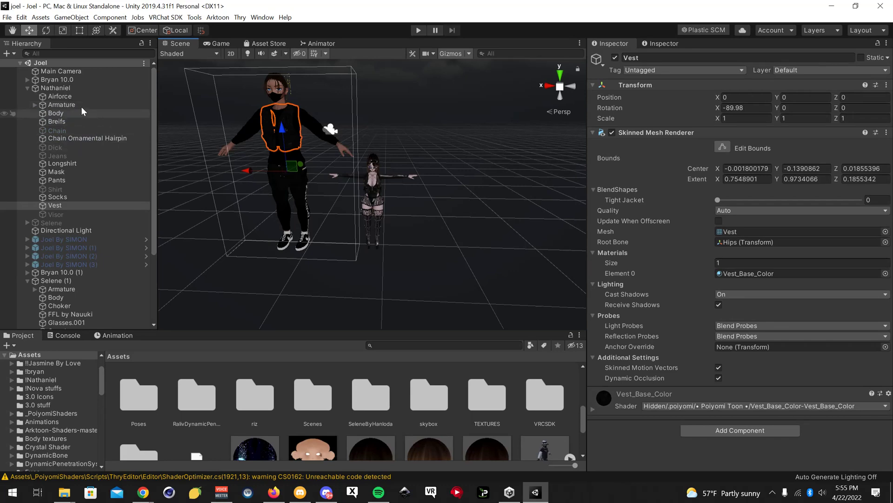
pyautogui.click(95, 80)
pyautogui.click(164, 17)
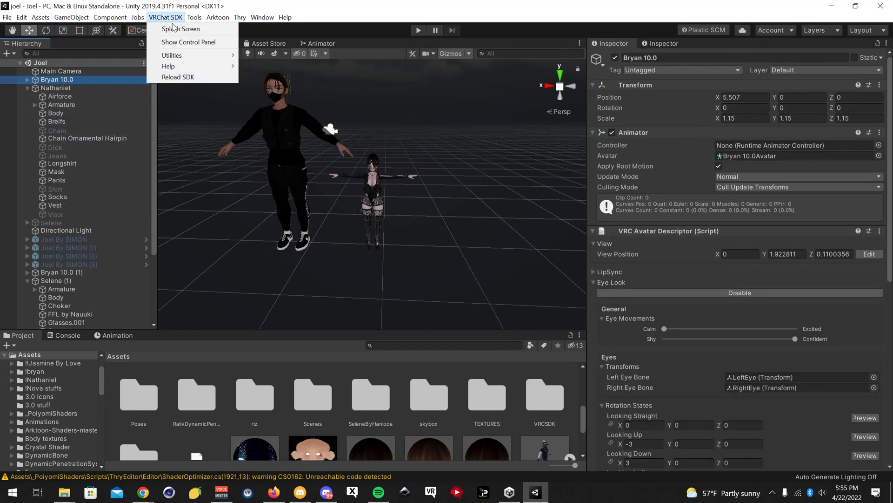
pyautogui.moveTo(208, 56)
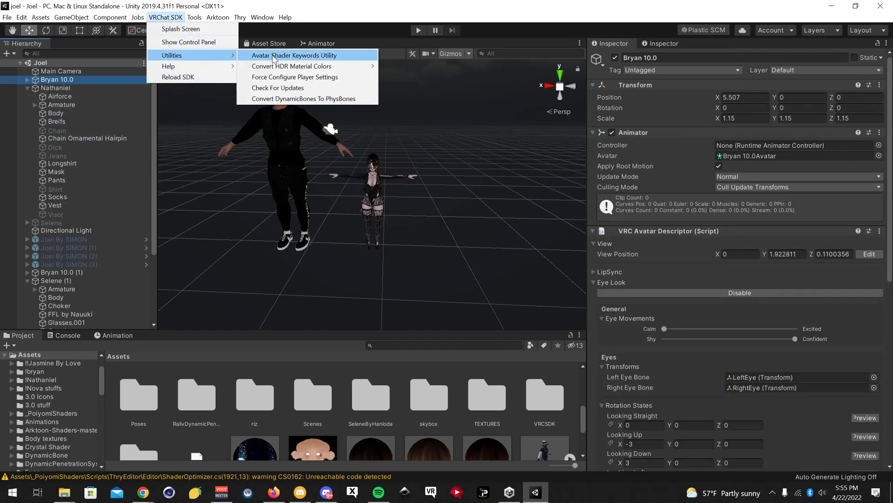
pyautogui.click(298, 100)
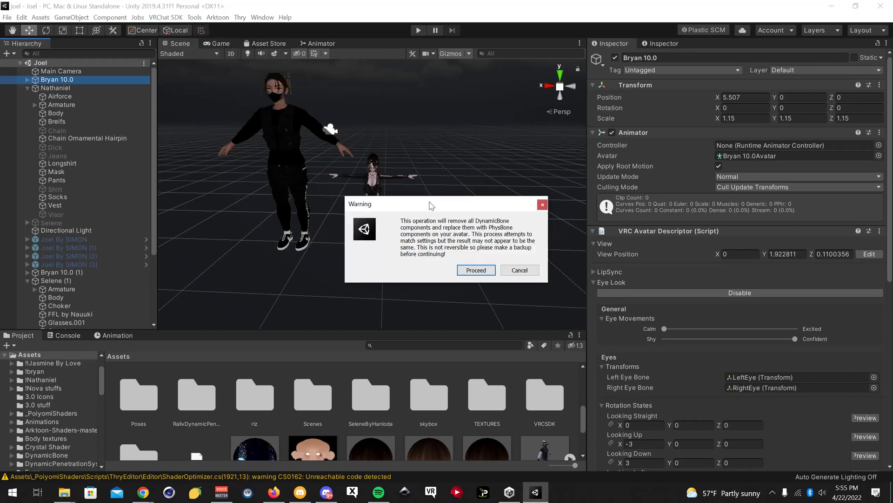
# Step: Confirm the irreversible conversion and expand Nathaniel's Armature, Hips and Spine bones
pyautogui.click(472, 270)
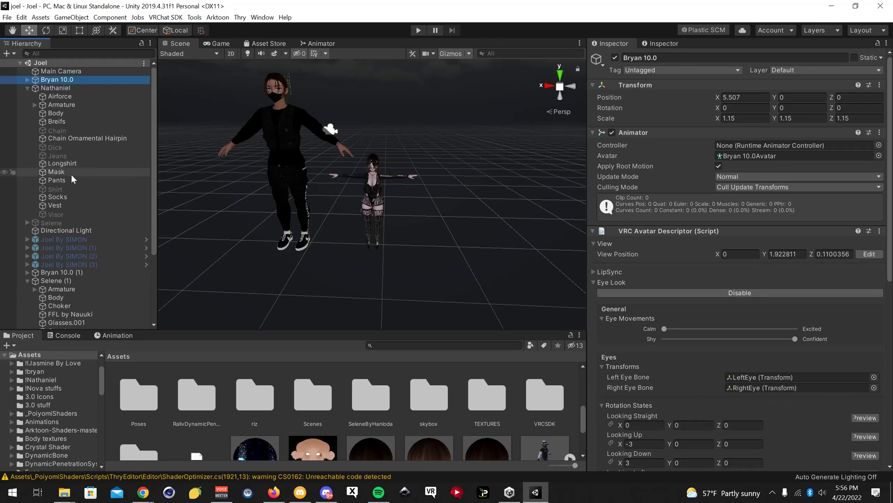
pyautogui.click(35, 105)
pyautogui.click(42, 113)
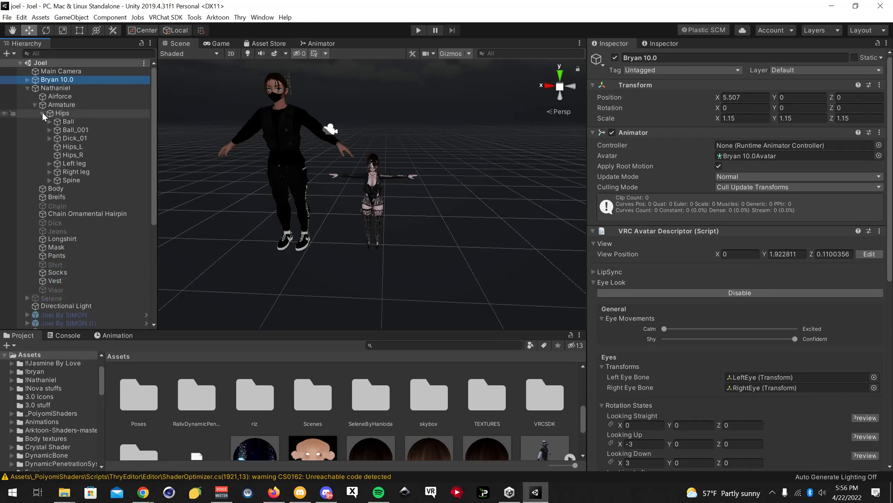
pyautogui.click(49, 180)
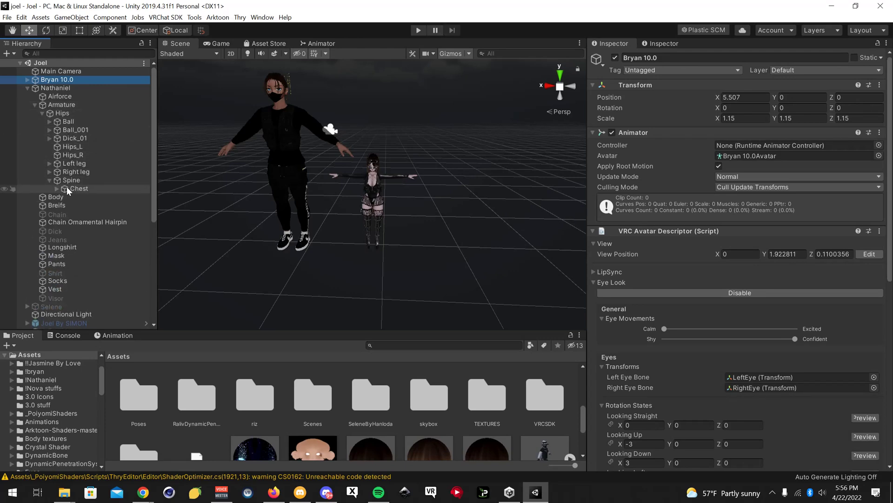
pyautogui.moveTo(195, 182); pyautogui.dragTo(251, 175, button='right')
pyautogui.press('f')
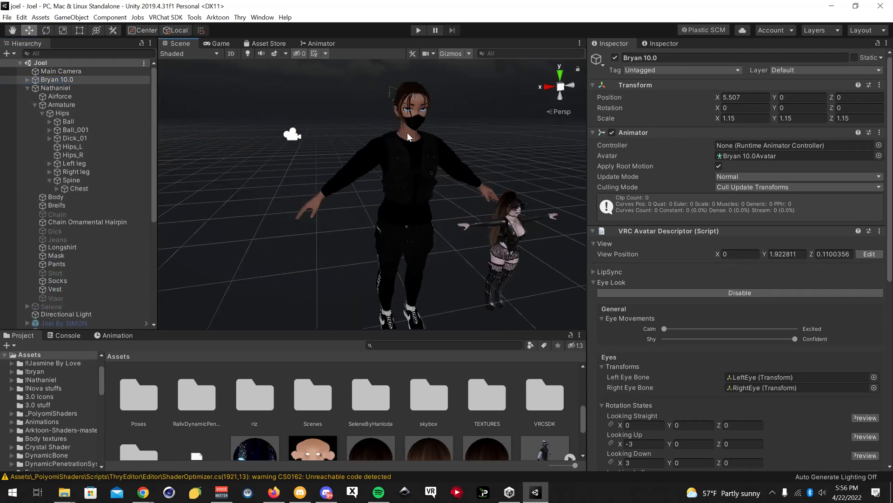
pyautogui.moveTo(406, 132); pyautogui.dragTo(434, 110, button='right')
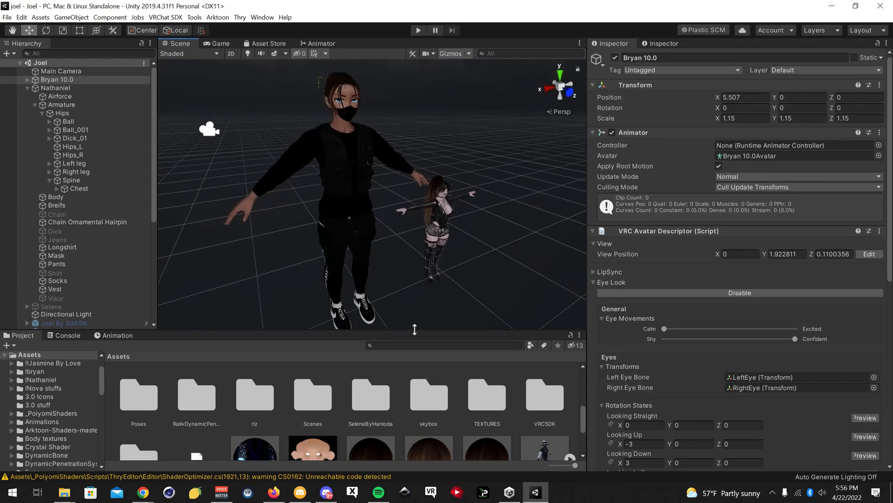
pyautogui.moveTo(340, 169)
pyautogui.mouseDown(button='right')
pyautogui.moveTo(375, 216)
pyautogui.moveTo(397, 194)
pyautogui.moveTo(353, 176)
pyautogui.mouseUp(button='right')
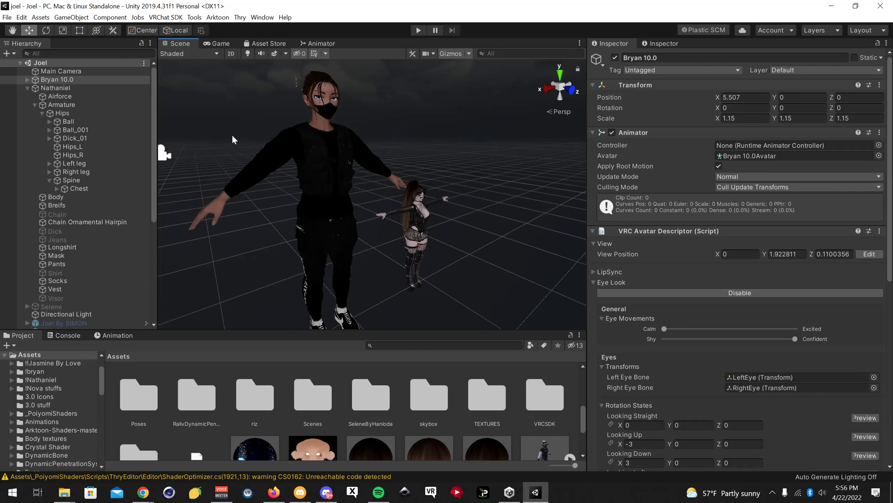
# Step: Play-test the scene, lifting the Nathaniel avatar to watch its bones move, then exit Play mode
pyautogui.hotkey('ctrl', 'p')
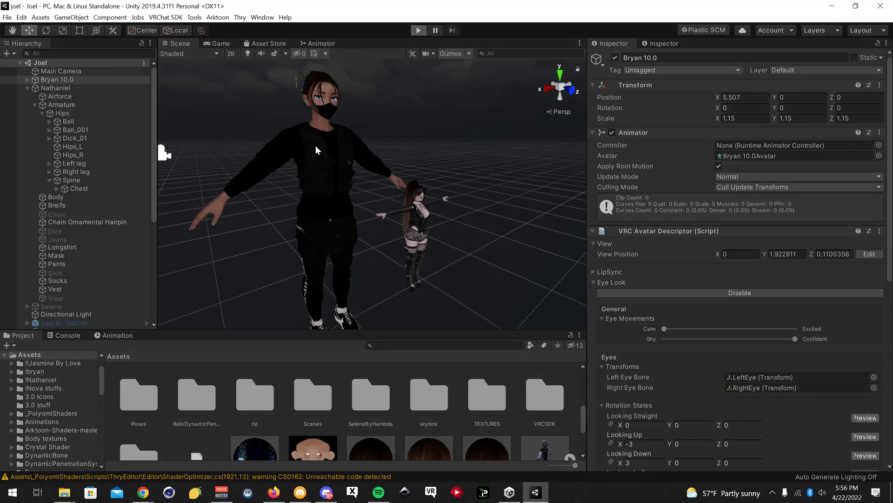
pyautogui.click(177, 44)
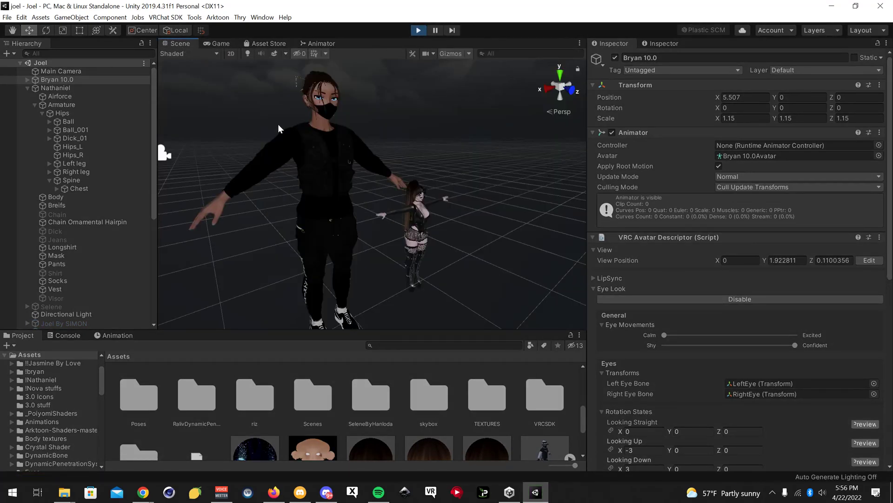
pyautogui.click(322, 178)
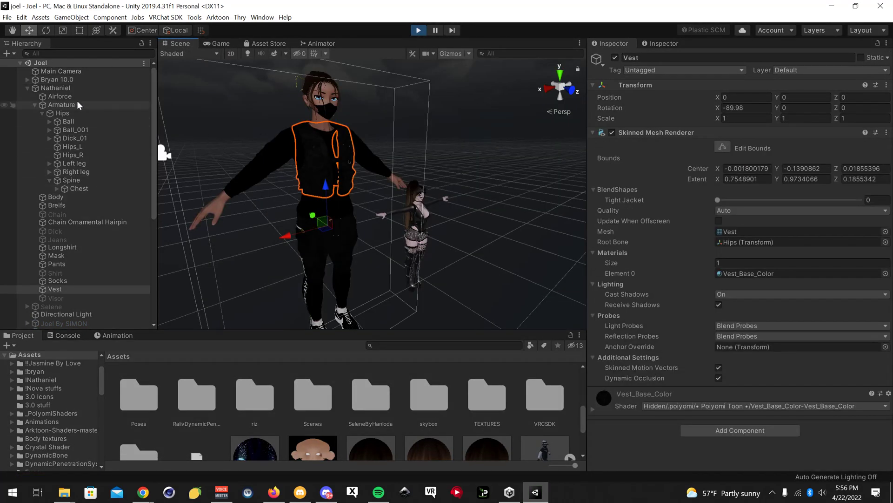
pyautogui.click(111, 79)
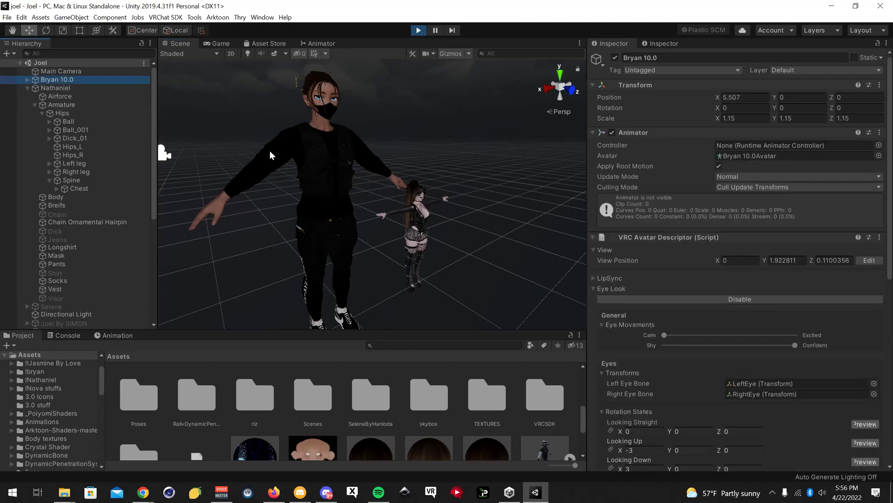
pyautogui.scroll(-3, 281, 153)
pyautogui.click(95, 89)
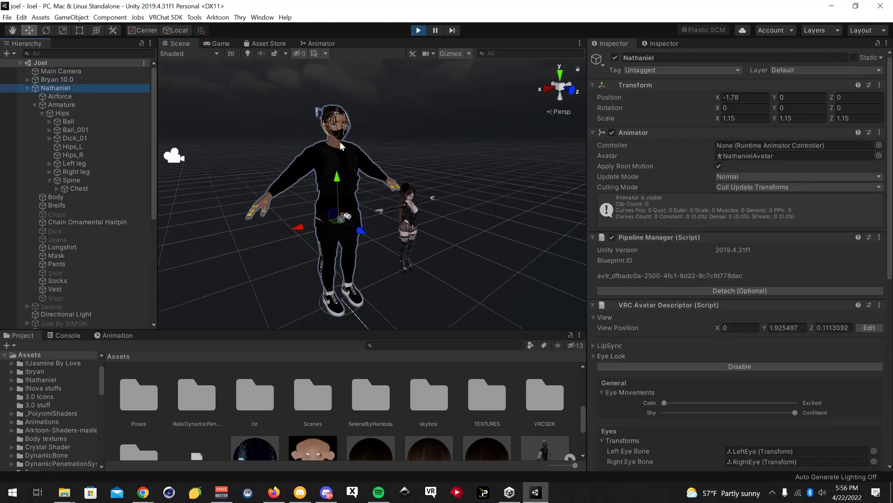
pyautogui.scroll(5, 340, 141)
pyautogui.moveTo(346, 197); pyautogui.dragTo(337, 203)
pyautogui.scroll(3, 330, 155)
pyautogui.moveTo(331, 156); pyautogui.dragTo(358, 259, button='middle')
pyautogui.moveTo(357, 259)
pyautogui.mouseDown()
pyautogui.moveTo(340, 275)
pyautogui.moveTo(340, 255)
pyautogui.mouseUp()
pyautogui.click(417, 30)
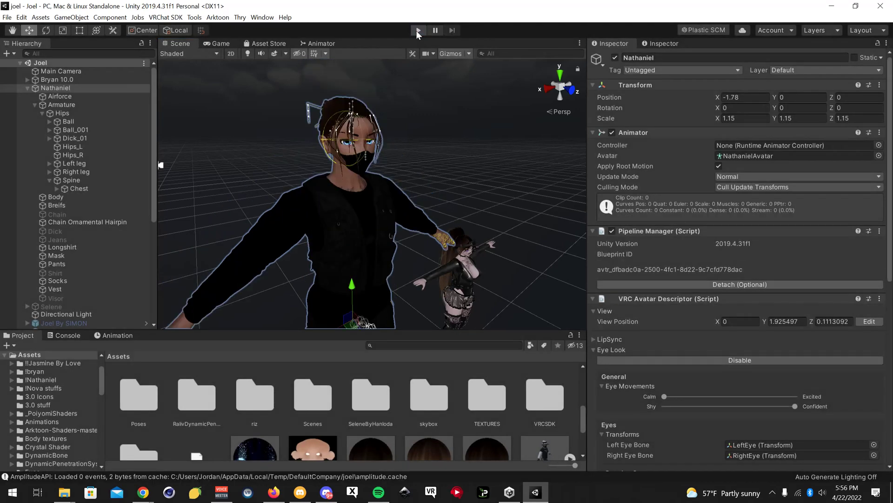
# Step: Bring the Selene avatar into view and select her body mesh
pyautogui.moveTo(327, 150); pyautogui.dragTo(384, 177, button='right')
pyautogui.click(384, 176)
pyautogui.click(405, 147)
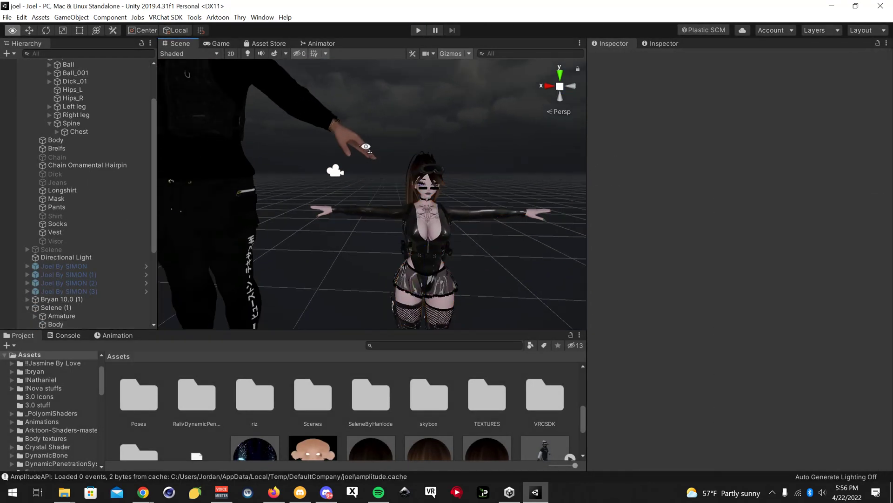
pyautogui.moveTo(405, 148); pyautogui.dragTo(331, 149, button='middle')
pyautogui.moveTo(332, 149); pyautogui.dragTo(327, 174, button='right')
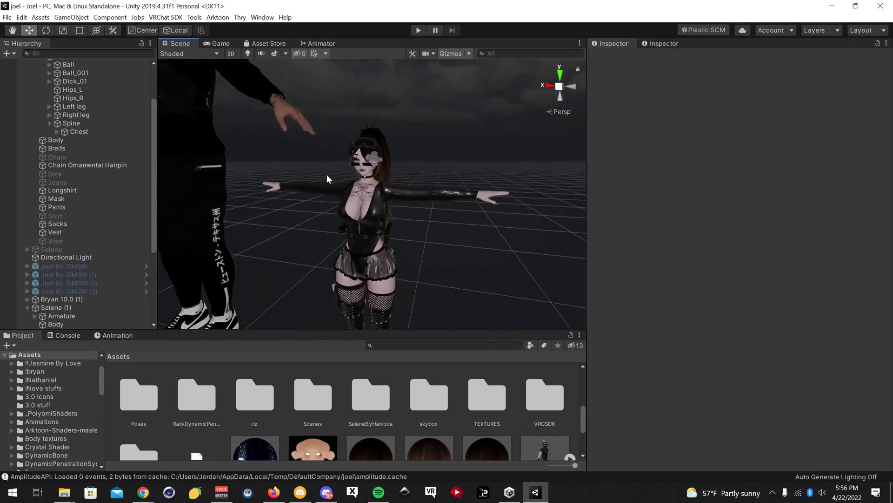
pyautogui.click(356, 219)
# Step: Select Selene (1) and run Convert DynamicBones To PhysBones, accepting the irreversibility warning
pyautogui.click(79, 307)
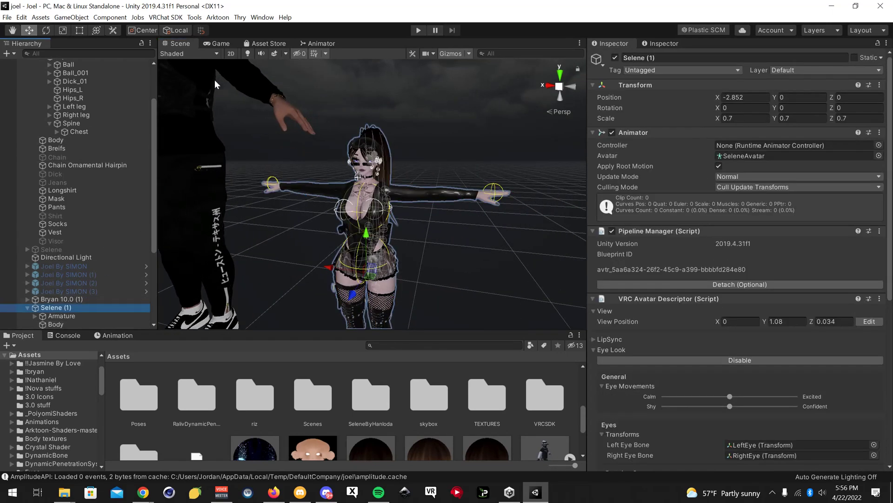
pyautogui.click(163, 17)
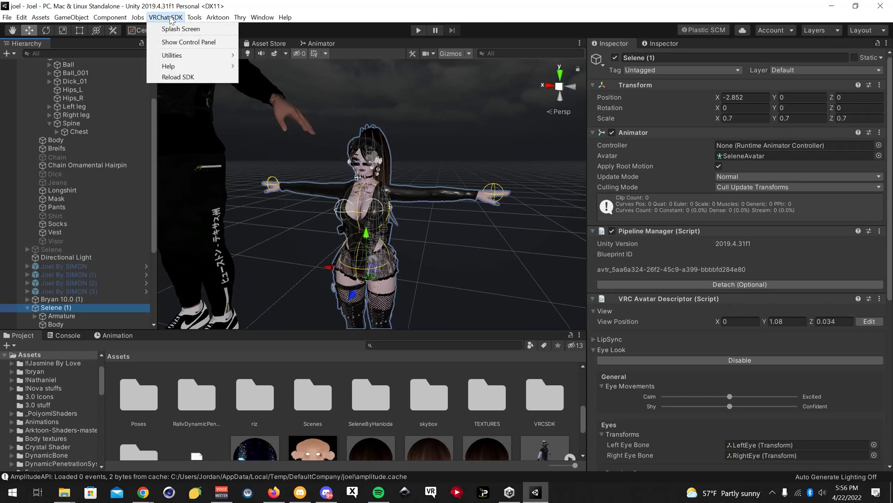
pyautogui.moveTo(199, 55)
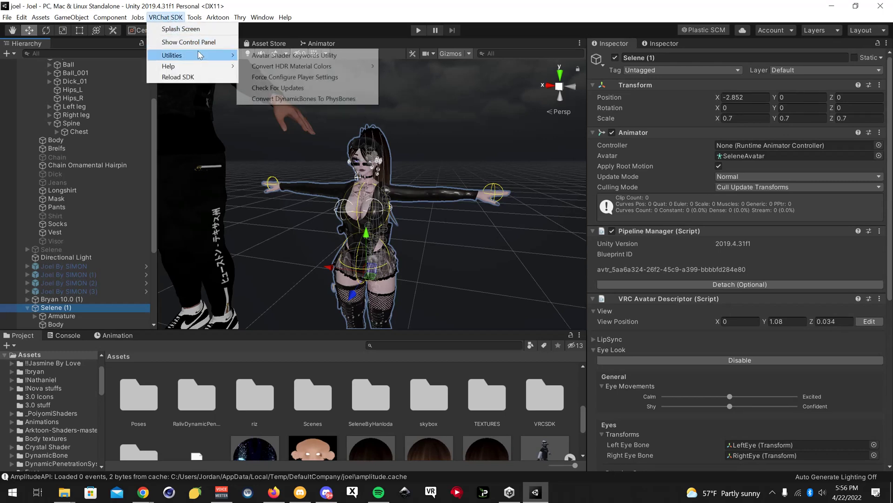
pyautogui.click(287, 99)
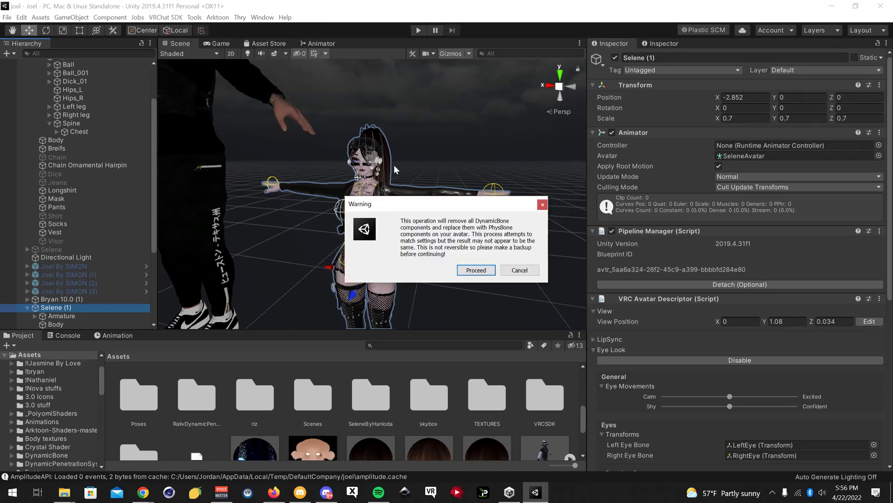
pyautogui.click(471, 271)
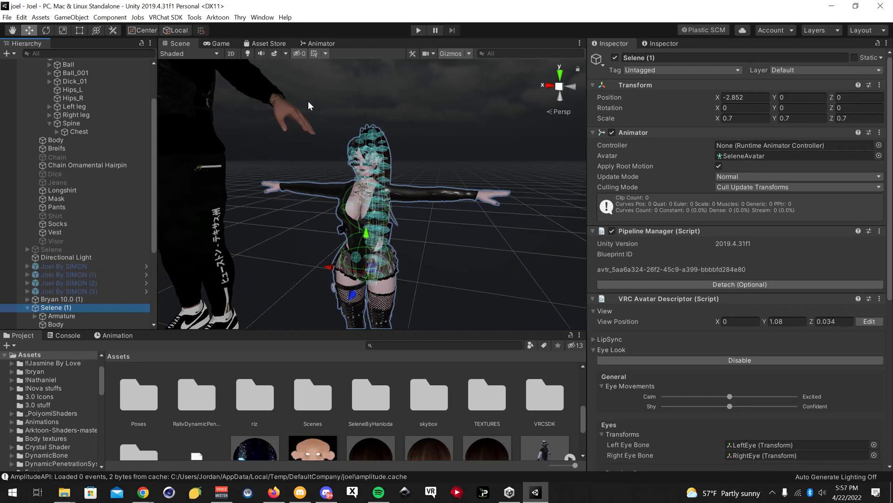
pyautogui.click(418, 28)
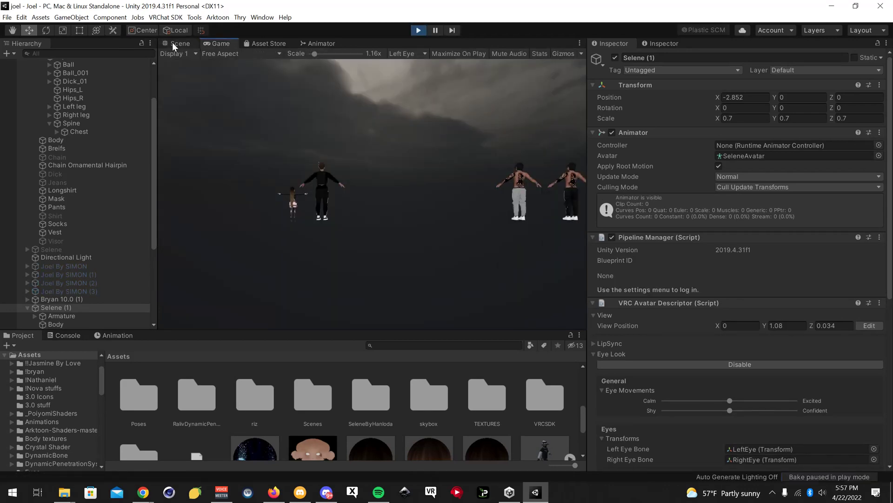
pyautogui.click(172, 43)
pyautogui.scroll(2, 335, 191)
pyautogui.click(354, 203)
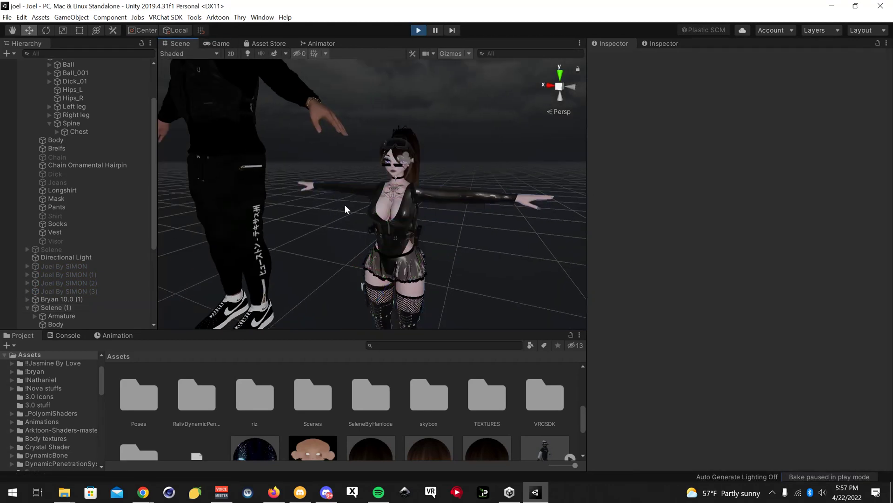
pyautogui.click(389, 213)
pyautogui.click(80, 308)
pyautogui.moveTo(406, 240); pyautogui.dragTo(397, 219, button='middle')
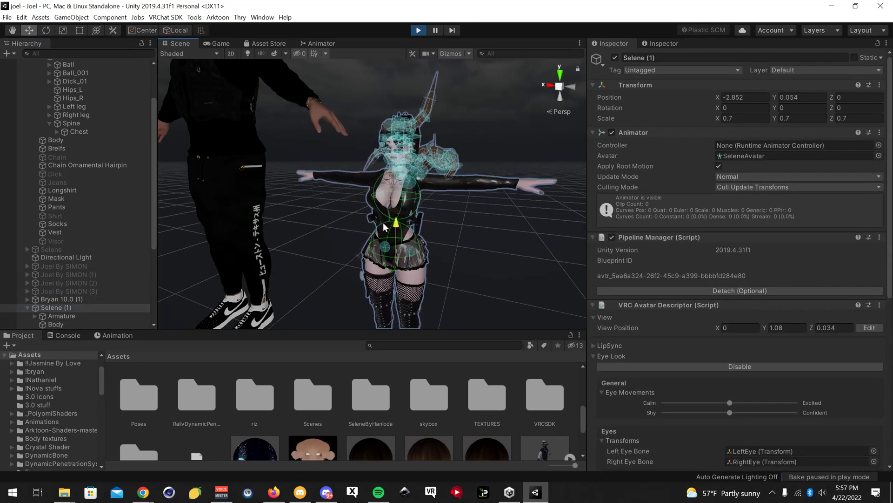
pyautogui.moveTo(383, 220); pyautogui.dragTo(499, 160)
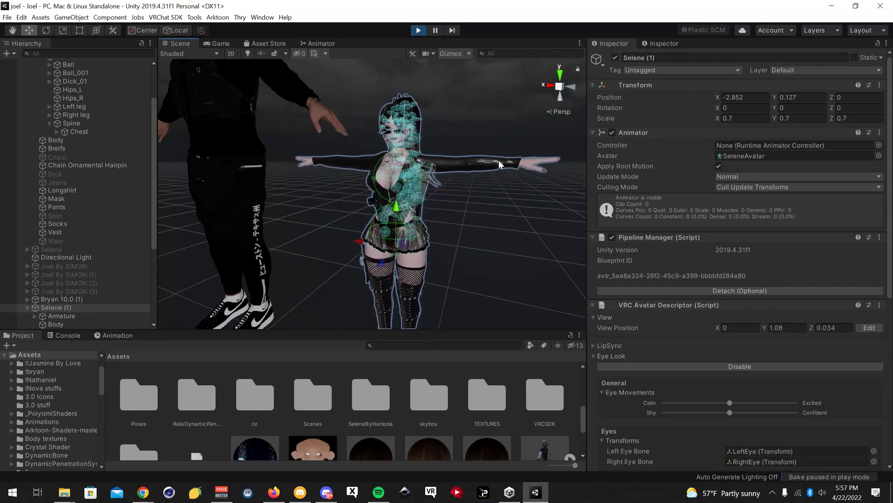
pyautogui.click(418, 30)
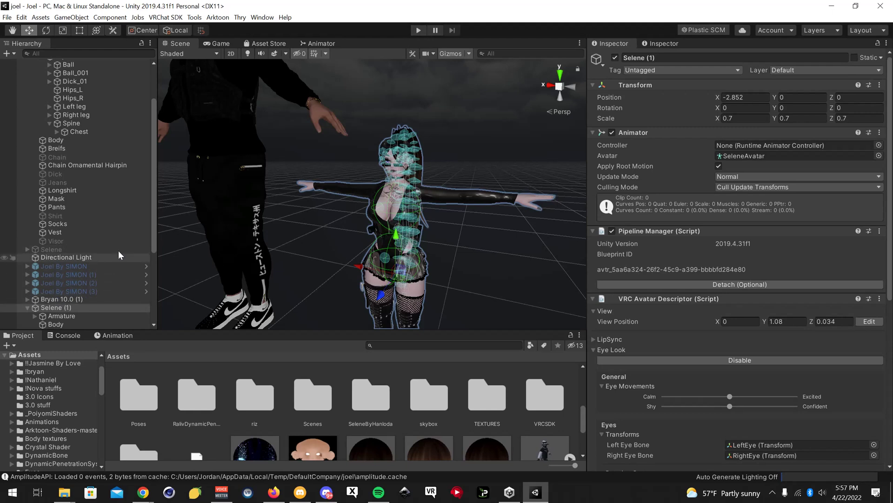
# Step: Expand Selene's Armature through Hips, Spine, Chest and Neck down to the Head bone
pyautogui.scroll(-3, 77, 270)
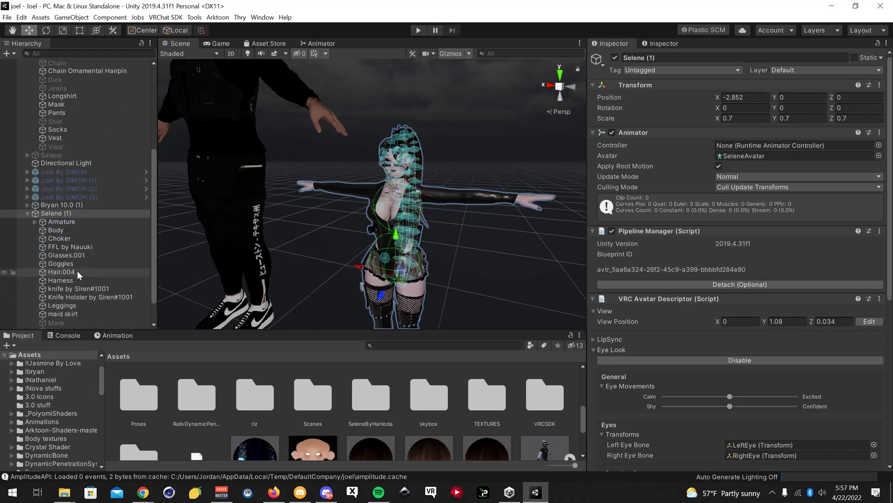
pyautogui.click(35, 222)
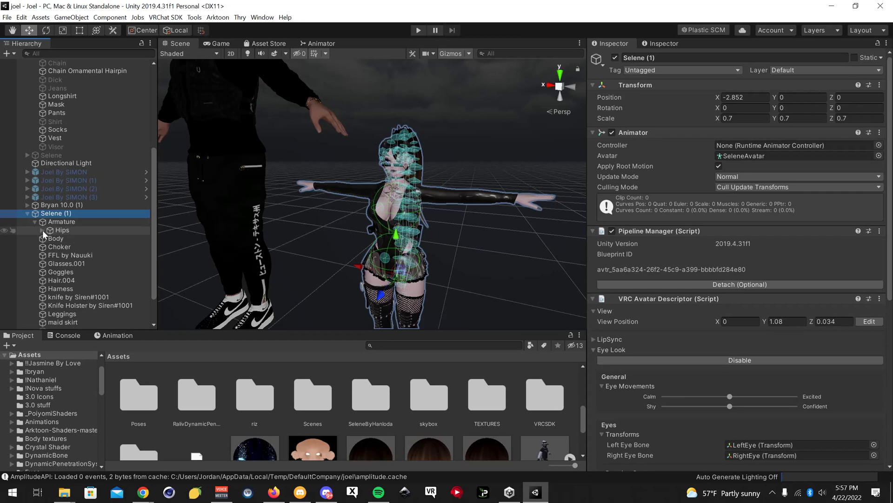
pyautogui.click(43, 230)
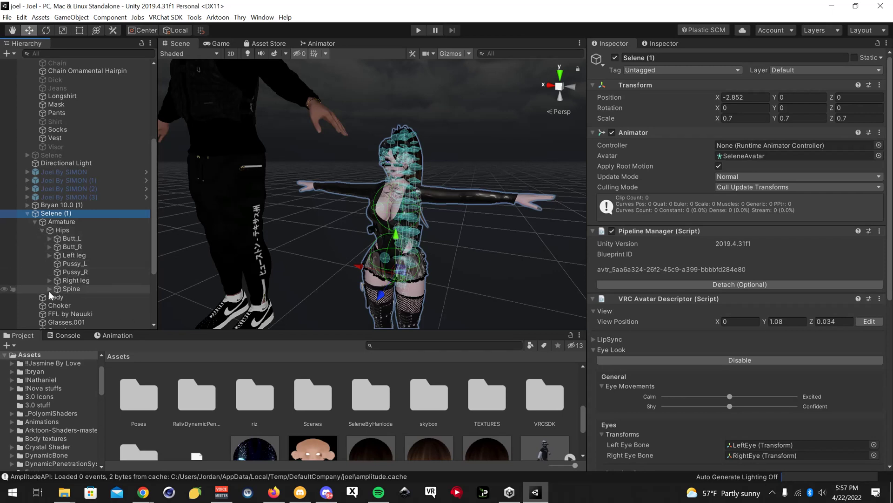
pyautogui.click(49, 289)
pyautogui.scroll(-1, 49, 288)
pyautogui.click(55, 266)
pyautogui.scroll(-2, 55, 266)
pyautogui.click(64, 236)
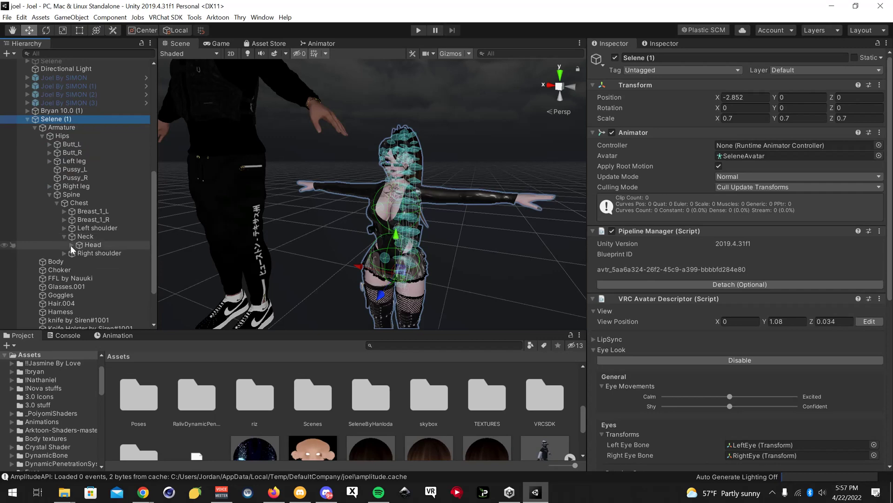
pyautogui.click(71, 244)
pyautogui.scroll(-4, 82, 254)
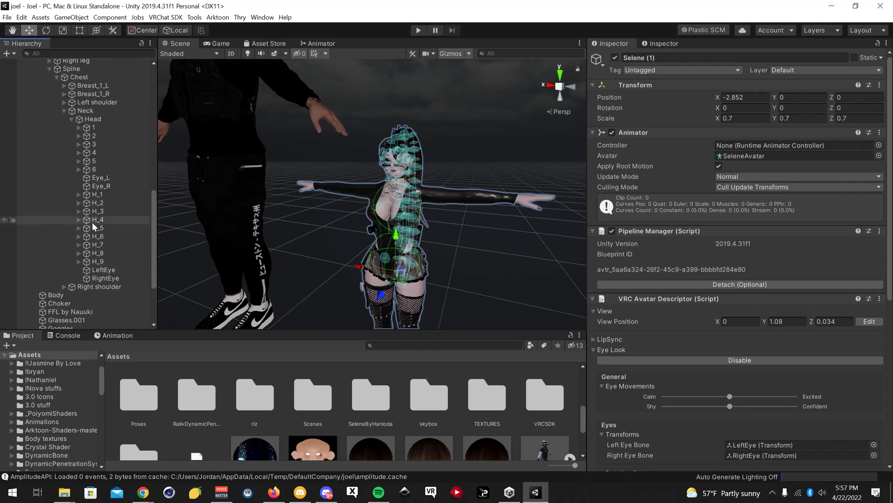
# Step: Select hair bones H_1 to H_9, then inspect the PhysBones of H_1, H_3 and H_4
pyautogui.click(98, 195)
pyautogui.keyDown('shift'); pyautogui.click(103, 262); pyautogui.keyUp('shift')
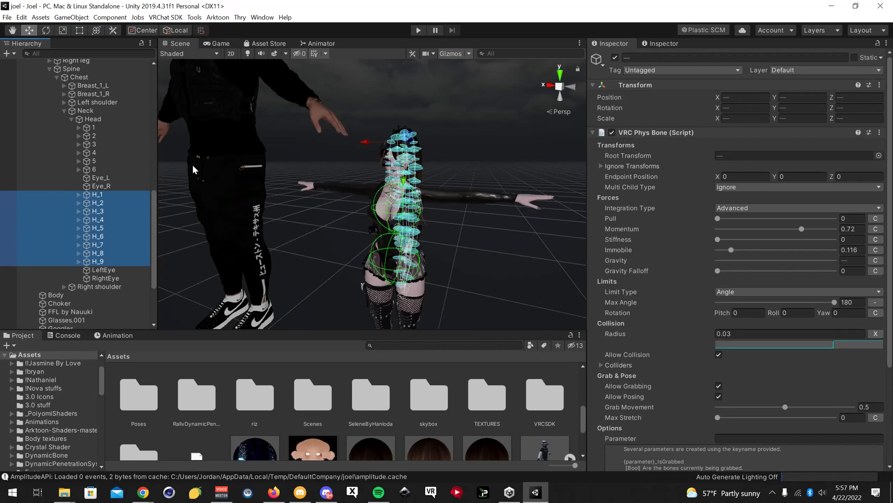
pyautogui.scroll(4, 365, 199)
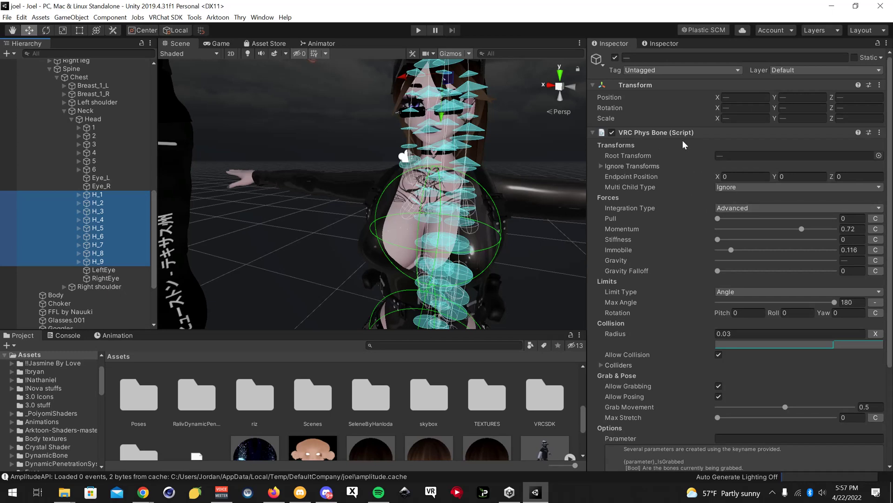
pyautogui.click(95, 197)
pyautogui.click(98, 211)
pyautogui.click(99, 197)
pyautogui.click(108, 219)
pyautogui.click(107, 195)
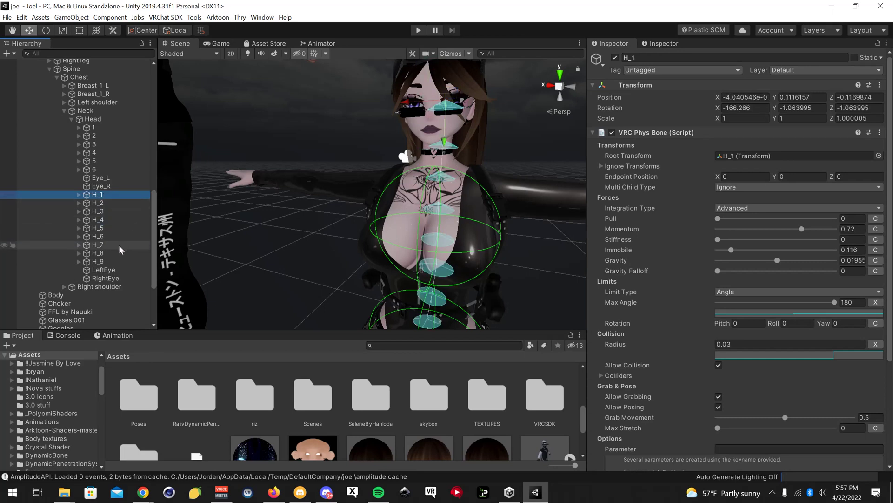
# Step: Lower Momentum to 0.501 on all hair bones H_1–H_9 and check H_6, H_5 and H_4
pyautogui.keyDown('shift'); pyautogui.click(113, 262); pyautogui.keyUp('shift')
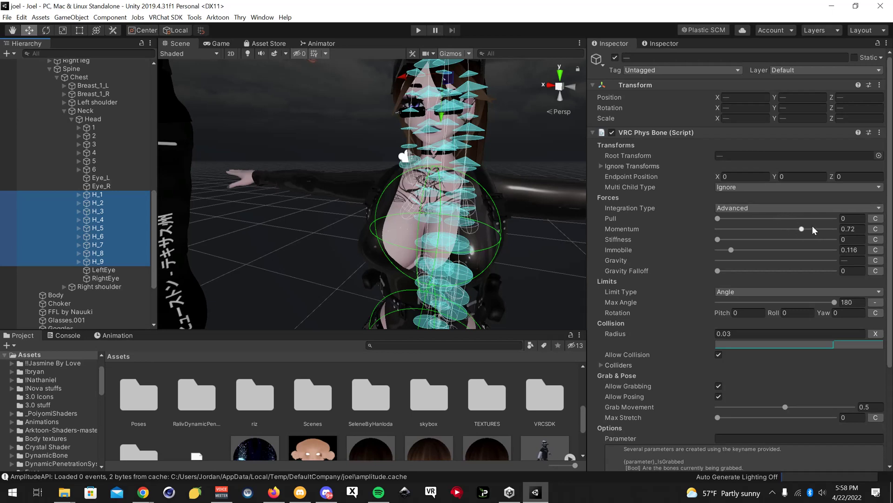
pyautogui.moveTo(801, 230); pyautogui.dragTo(778, 230)
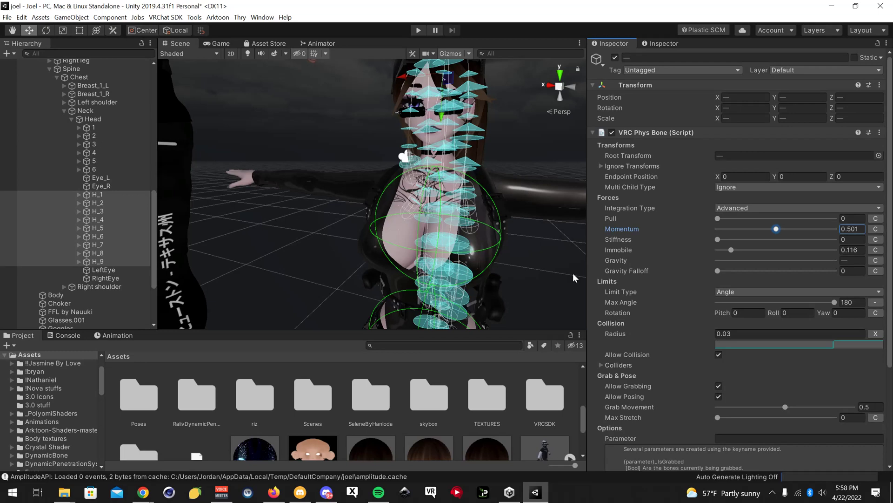
pyautogui.click(112, 236)
pyautogui.click(107, 227)
pyautogui.click(109, 220)
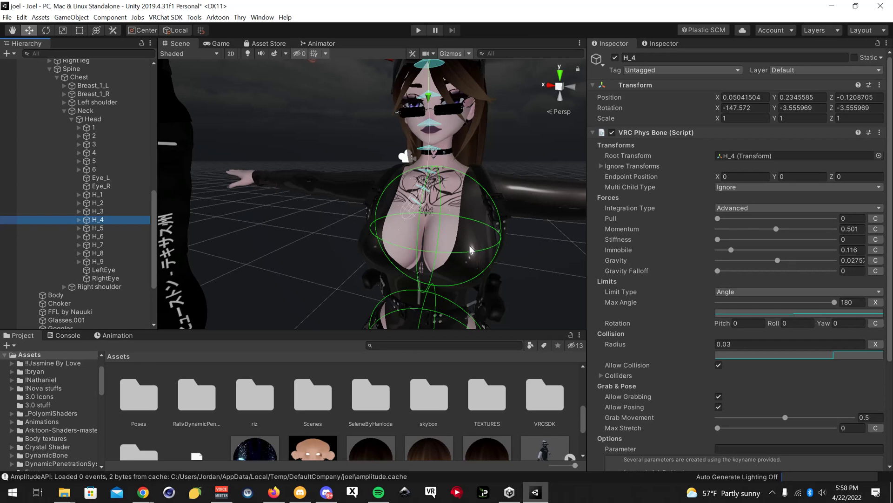
# Step: Set Gravity to 0.05 on H_1–H_9, verify it on H_2, H_5 and H_7, then deselect
pyautogui.click(98, 195)
pyautogui.keyDown('shift'); pyautogui.click(108, 262); pyautogui.keyUp('shift')
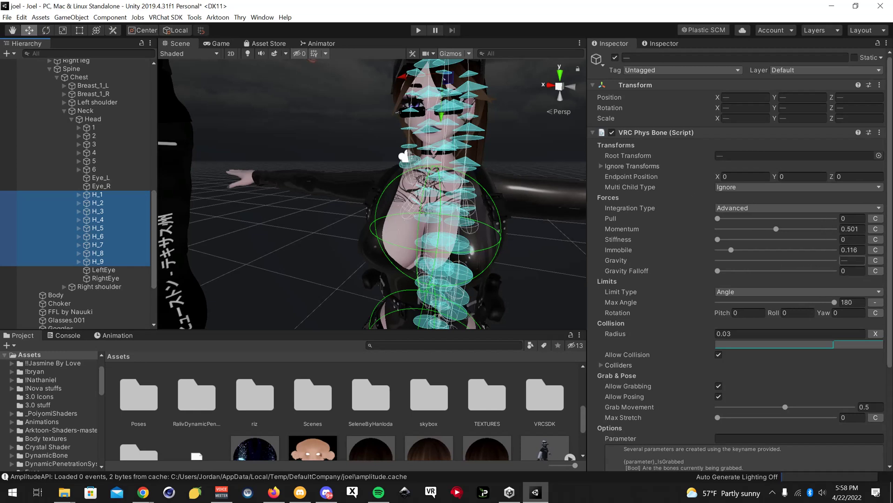
pyautogui.click(852, 260)
pyautogui.write('0.0')
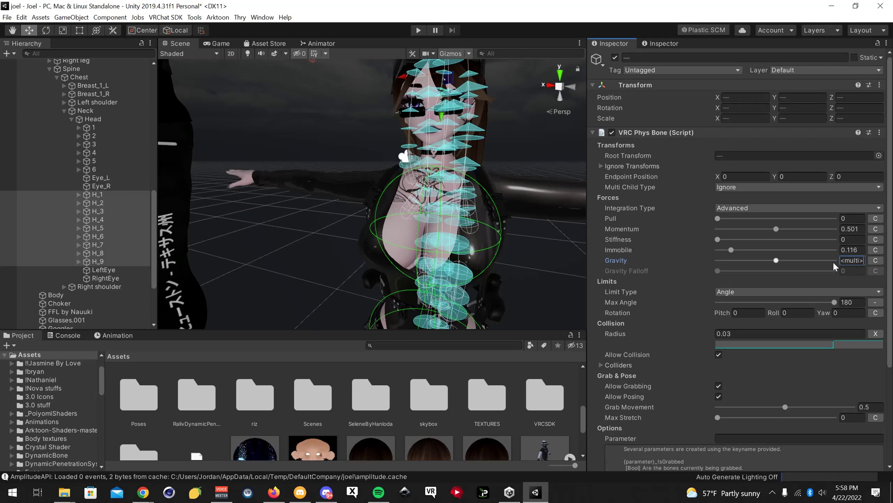
pyautogui.write('5')
pyautogui.click(103, 203)
pyautogui.click(98, 227)
pyautogui.click(98, 244)
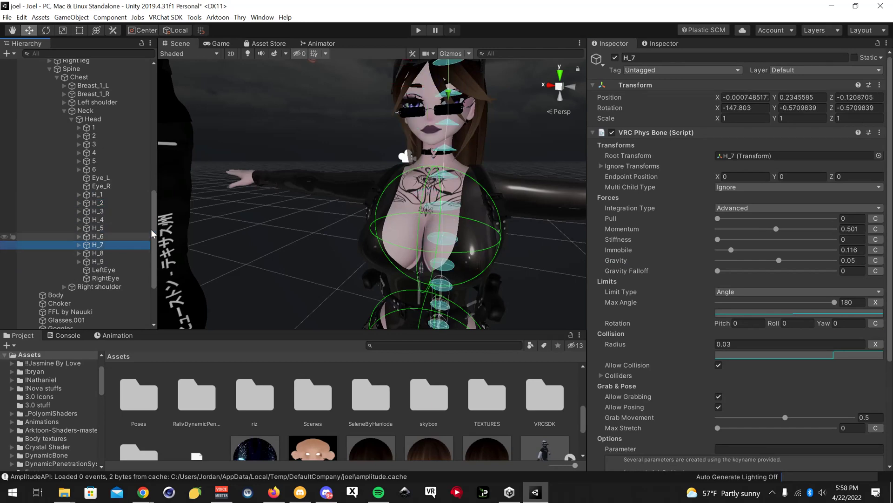
pyautogui.click(535, 255)
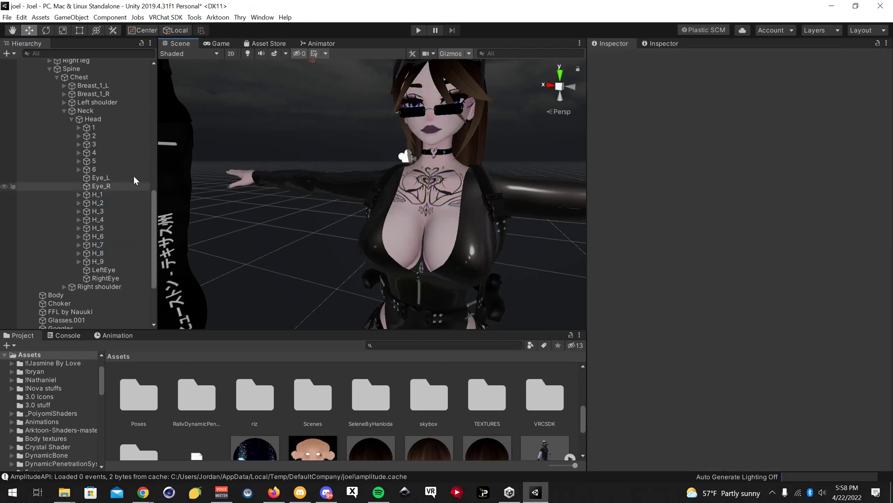
# Step: In Play mode, move Selene (1) to Y 0.356, Z -0.323 to watch her hair swing
pyautogui.click(418, 30)
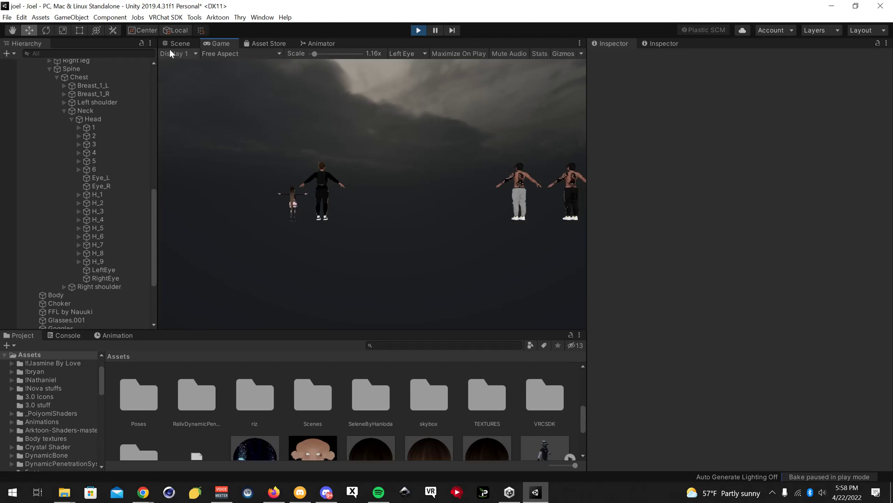
pyautogui.click(176, 43)
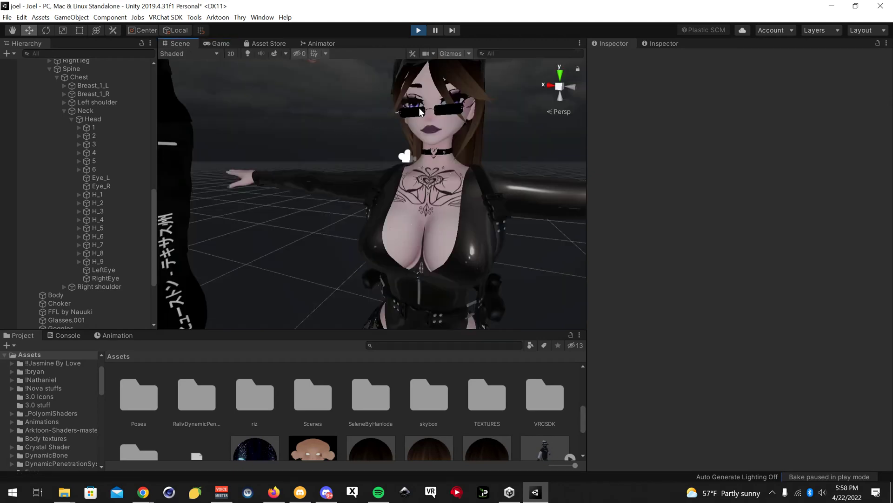
pyautogui.scroll(5, 93, 167)
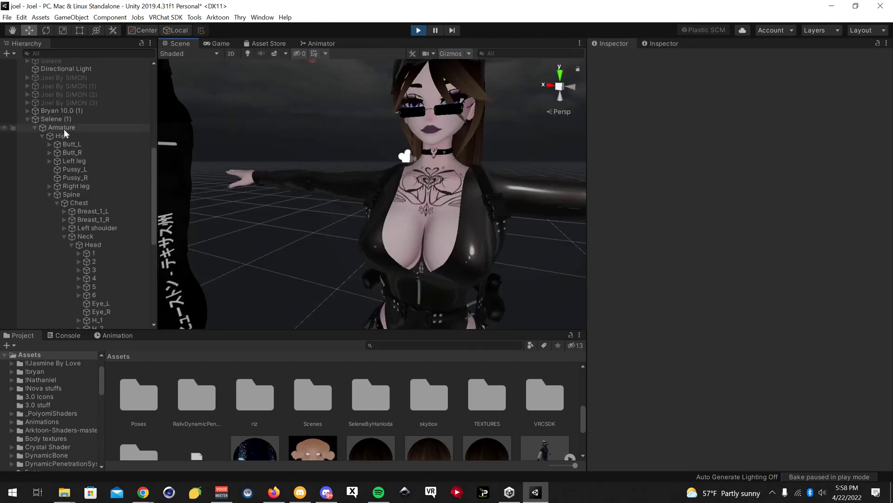
pyautogui.doubleClick(63, 119)
pyautogui.moveTo(396, 237); pyautogui.dragTo(392, 200)
pyautogui.moveTo(395, 138); pyautogui.dragTo(284, 197, button='right')
pyautogui.moveTo(284, 197); pyautogui.dragTo(300, 178)
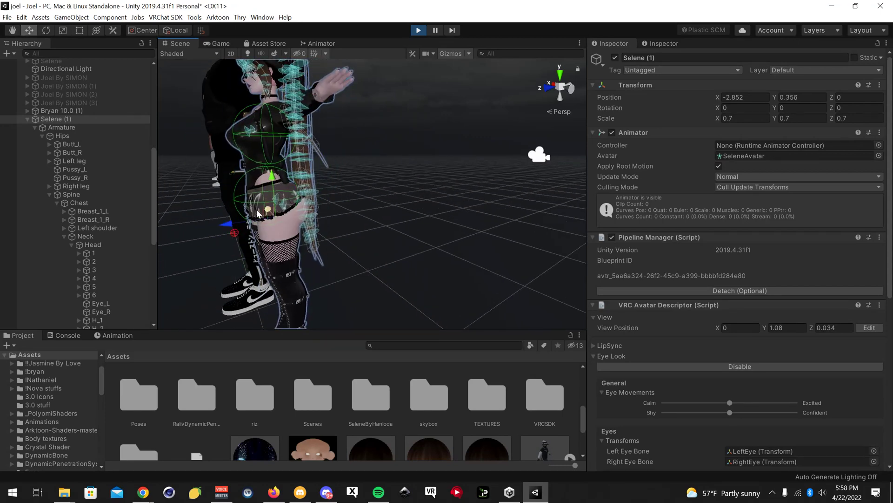
pyautogui.moveTo(228, 224); pyautogui.dragTo(281, 213)
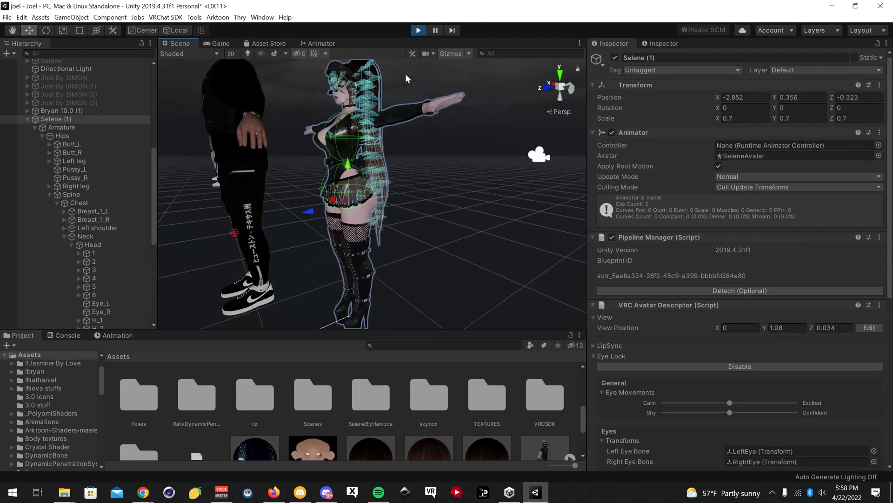
# Step: Exit Play mode and orbit the Scene view closer to Selene
pyautogui.click(418, 30)
pyautogui.click(418, 31)
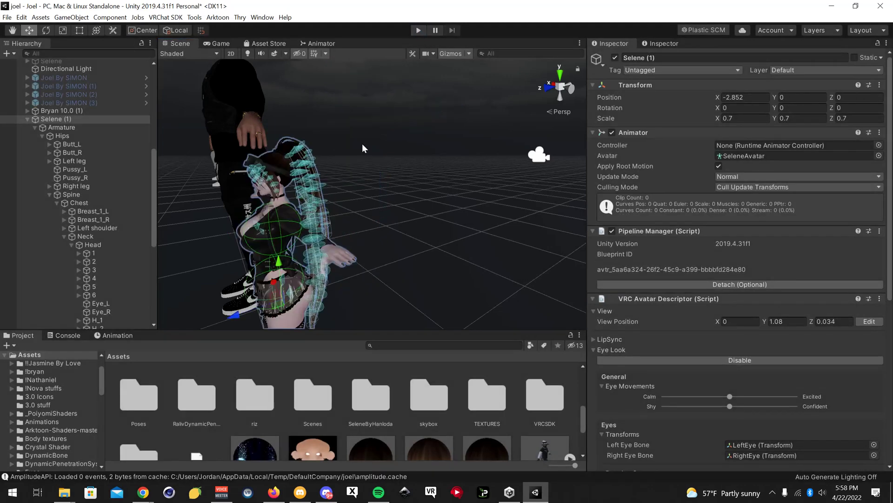
pyautogui.keyDown('alt'); pyautogui.moveTo(340, 170); pyautogui.dragTo(271, 207); pyautogui.keyUp('alt')
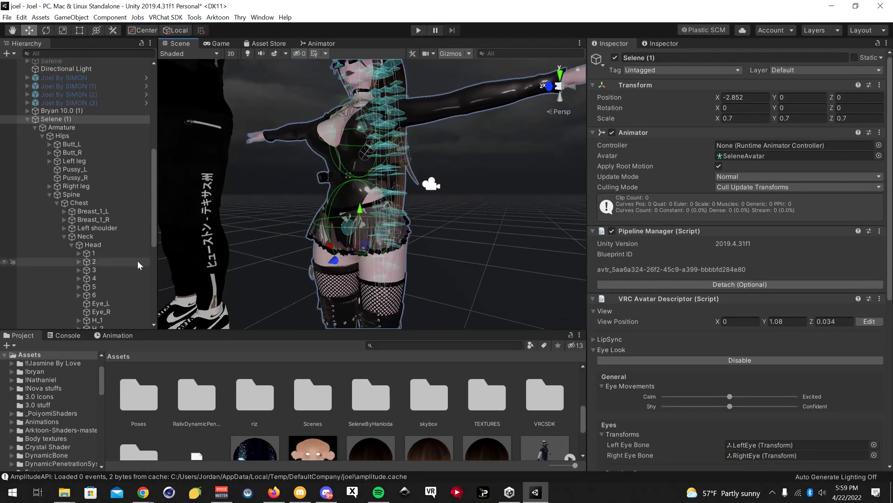
pyautogui.scroll(-5, 129, 258)
# Step: Check hair bone H_5 and the Chest collider, then select Breast_1_L's PhysBone
pyautogui.click(117, 228)
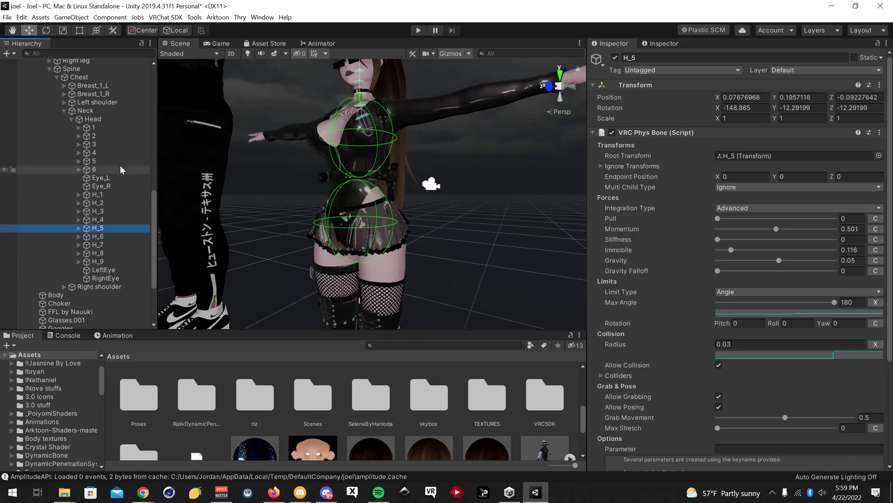
pyautogui.click(70, 119)
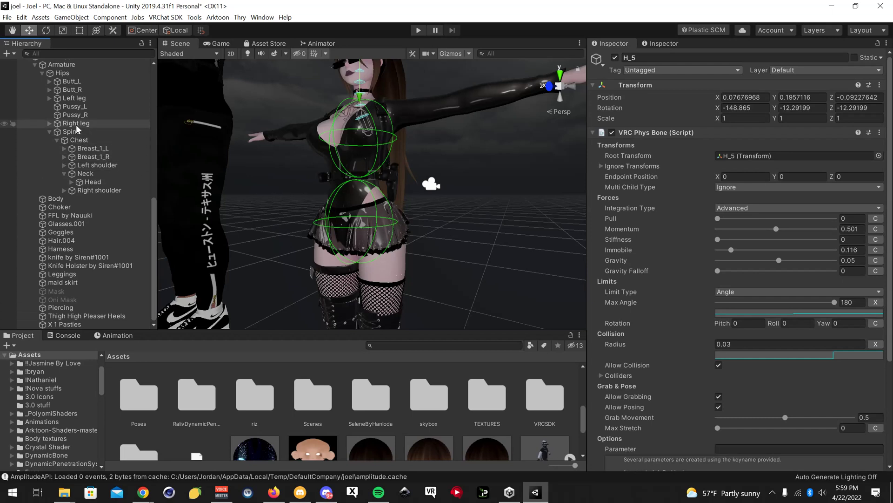
pyautogui.click(83, 139)
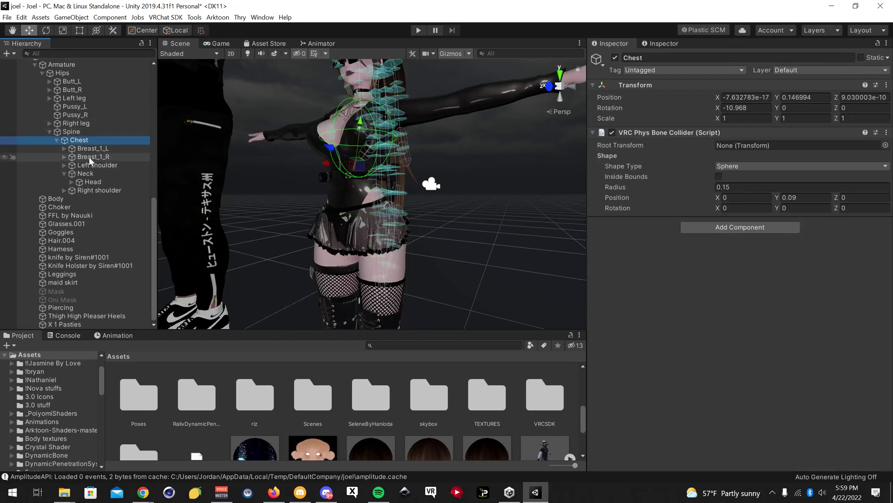
pyautogui.click(90, 148)
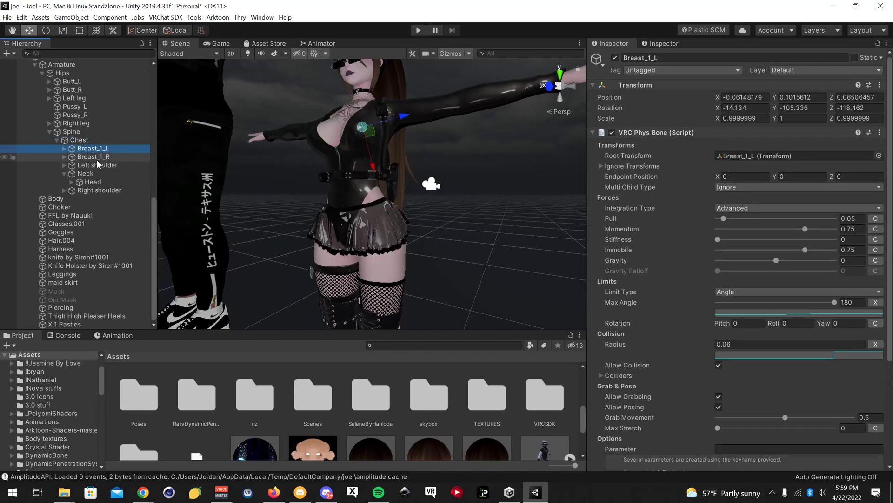
# Step: Orbit the Scene view to see the avatar from the front and another angle
pyautogui.keyDown('alt'); pyautogui.moveTo(232, 174); pyautogui.dragTo(311, 202); pyautogui.keyUp('alt')
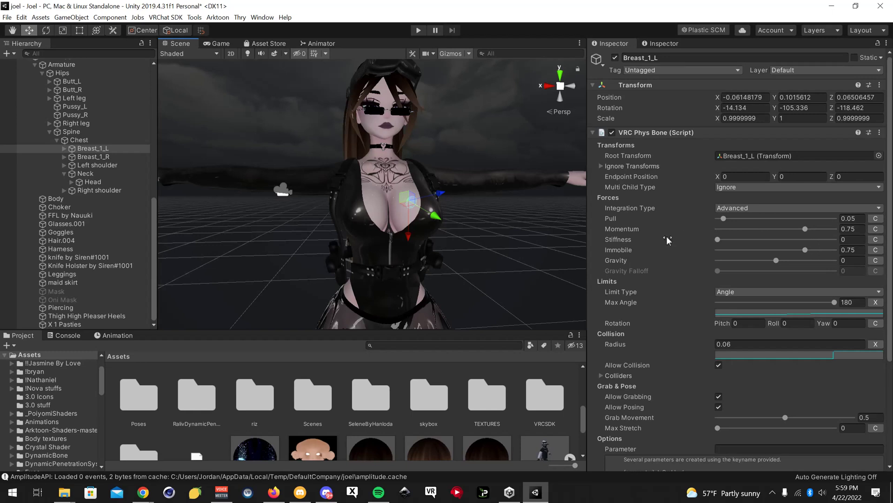
pyautogui.moveTo(666, 236)
pyautogui.moveTo(530, 257); pyautogui.dragTo(532, 267, button='right')
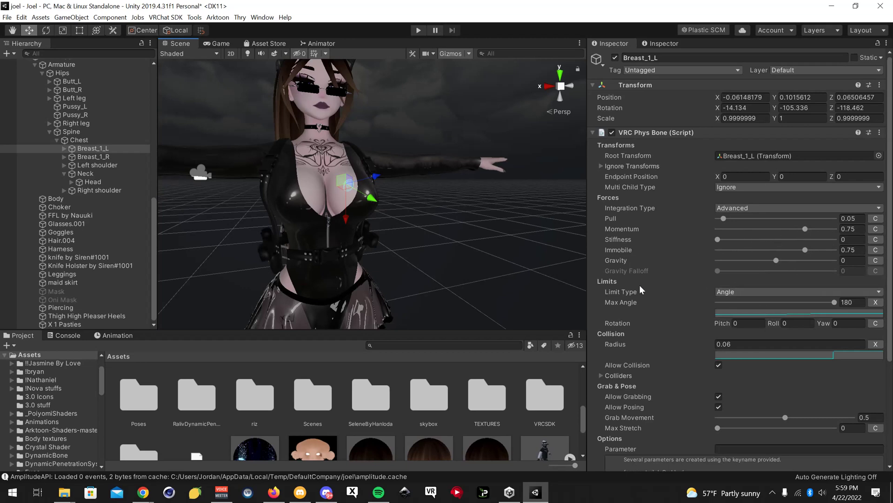
# Step: Try Limit Type None and Hinge on Breast_1_L, returning it to Angle each time
pyautogui.click(732, 291)
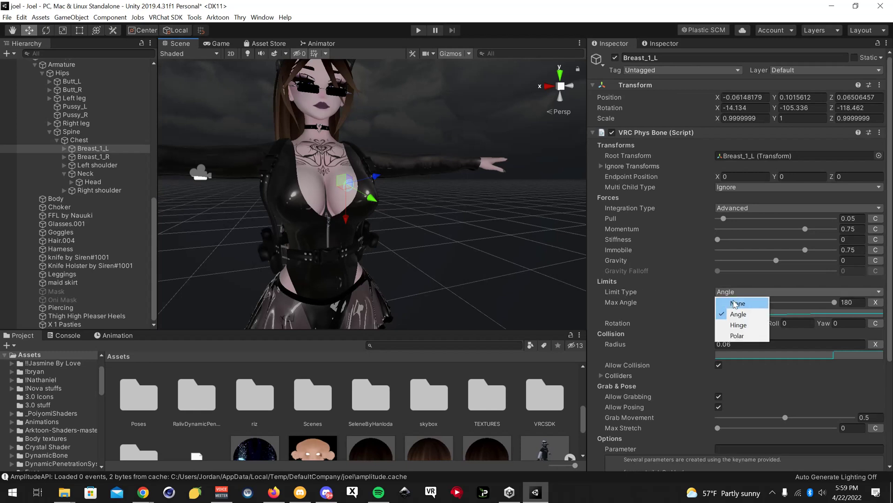
pyautogui.click(736, 302)
pyautogui.click(732, 292)
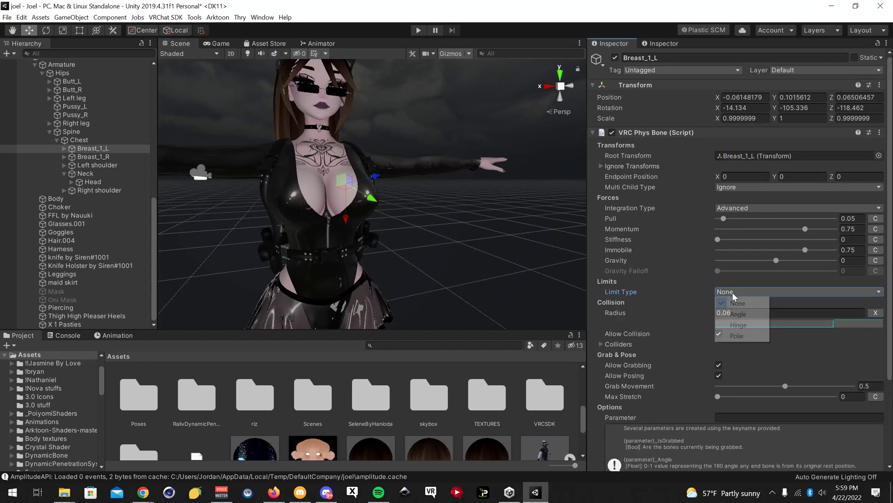
pyautogui.click(742, 314)
pyautogui.keyDown('alt'); pyautogui.moveTo(450, 273); pyautogui.dragTo(457, 228); pyautogui.keyUp('alt')
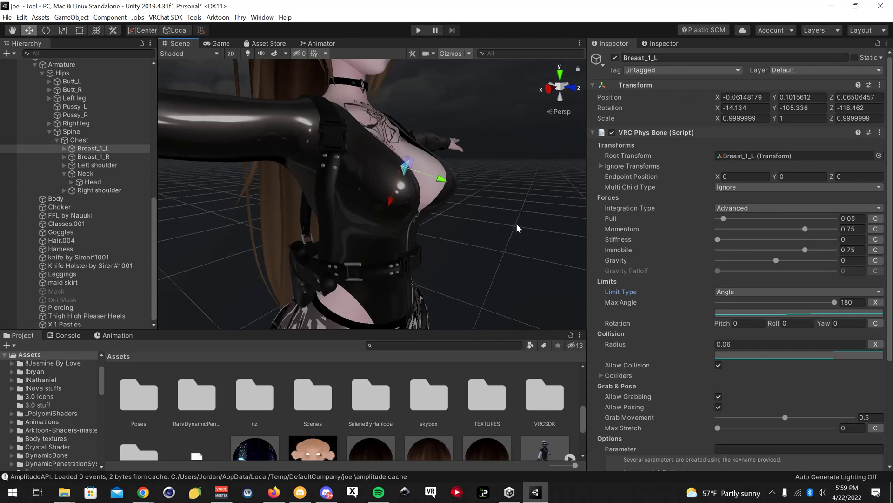
pyautogui.keyDown('alt'); pyautogui.moveTo(497, 224); pyautogui.dragTo(484, 221); pyautogui.keyUp('alt')
pyautogui.click(733, 291)
pyautogui.click(738, 325)
pyautogui.click(735, 292)
pyautogui.click(739, 314)
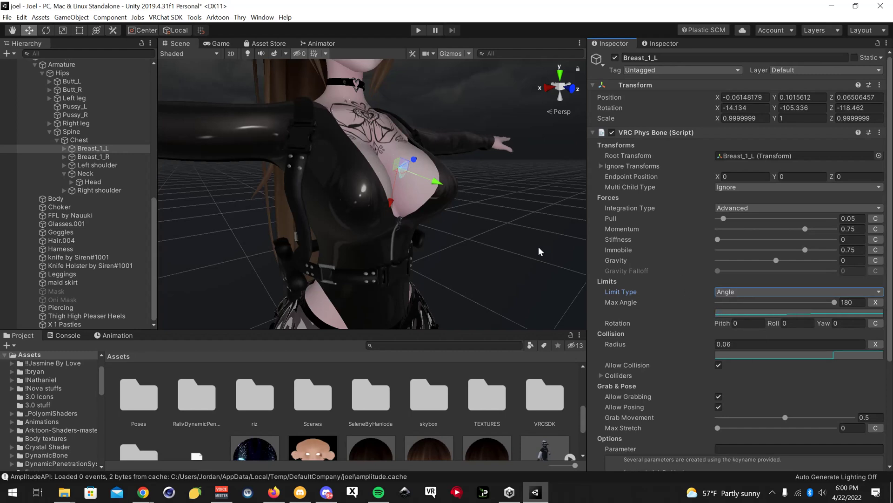
# Step: Lower Breast_1_L's Max Angle from 180 to 139.7, viewing the chest from the side
pyautogui.keyDown('alt'); pyautogui.moveTo(526, 246); pyautogui.dragTo(389, 249); pyautogui.keyUp('alt')
pyautogui.scroll(5, 382, 249)
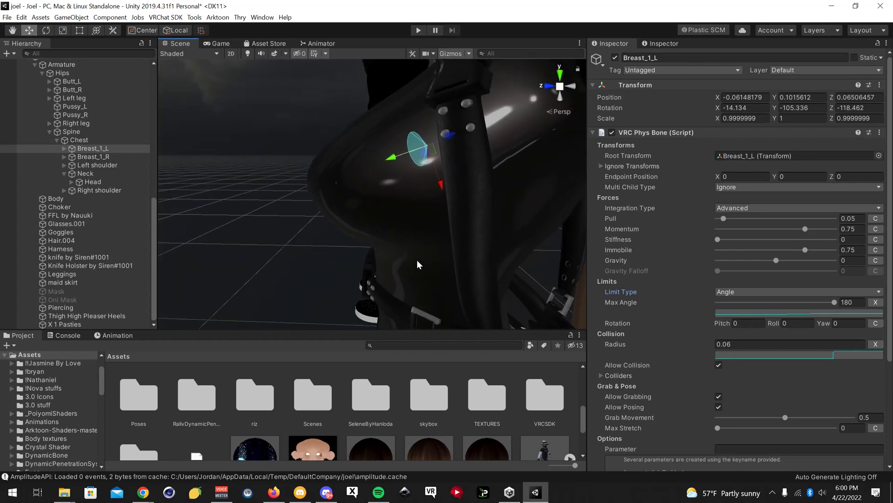
pyautogui.scroll(-2, 419, 264)
pyautogui.scroll(-2, 486, 251)
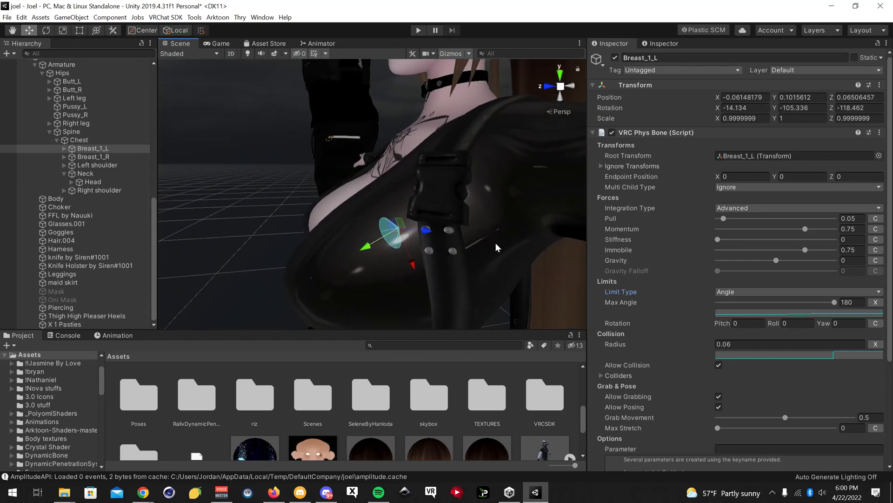
pyautogui.moveTo(487, 252)
pyautogui.mouseDown(button='middle')
pyautogui.moveTo(526, 181)
pyautogui.moveTo(553, 223)
pyautogui.moveTo(521, 274)
pyautogui.moveTo(493, 253)
pyautogui.mouseUp(button='middle')
pyautogui.scroll(-6, 489, 254)
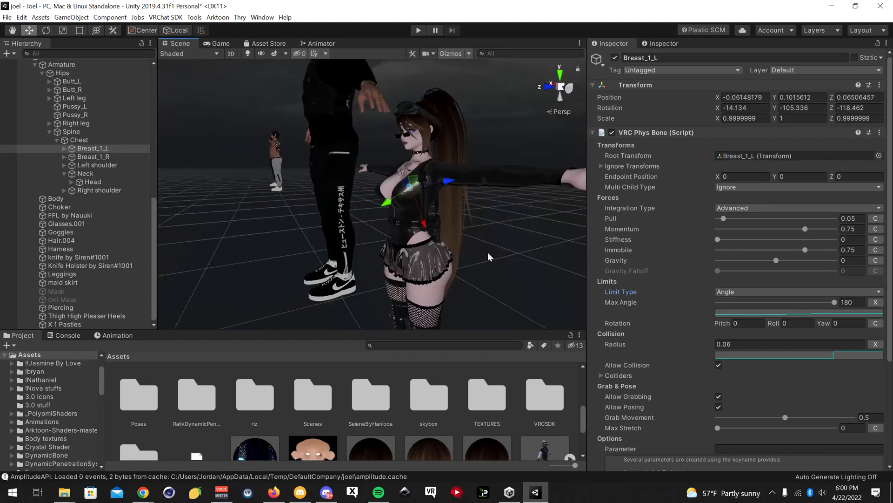
pyautogui.scroll(6, 488, 252)
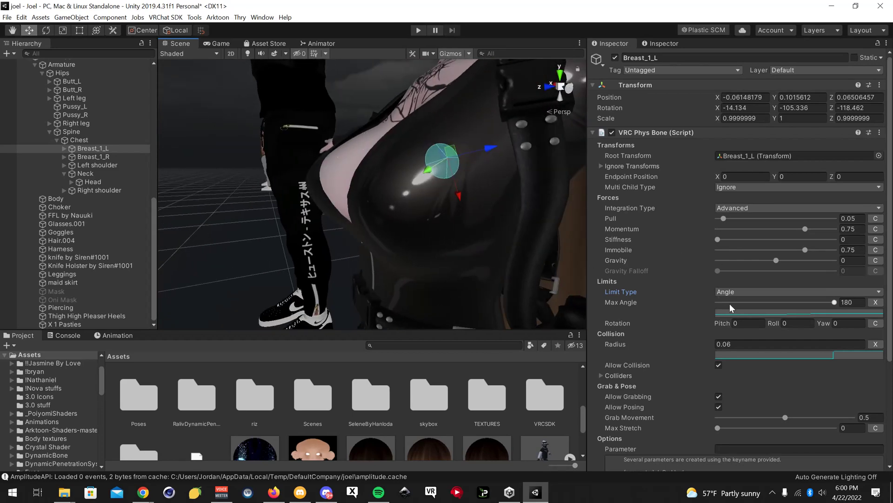
pyautogui.moveTo(836, 303); pyautogui.dragTo(808, 307)
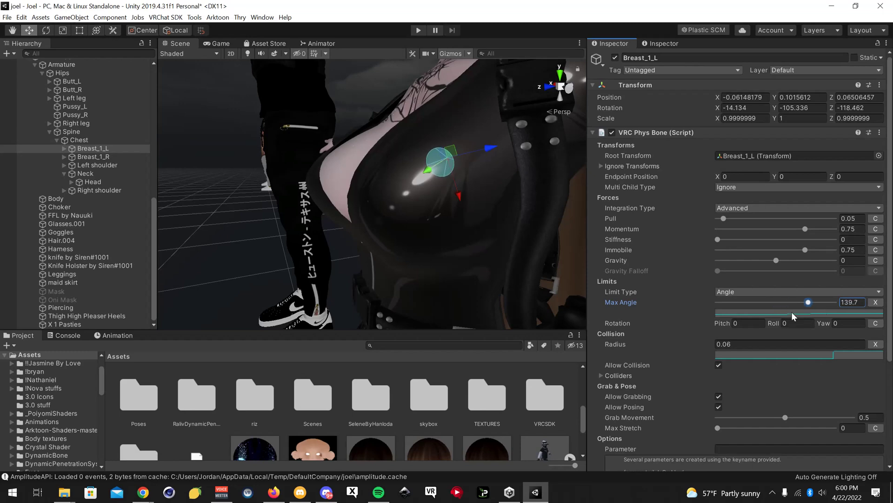
pyautogui.click(792, 312)
pyautogui.click(165, 9)
pyautogui.keyDown('alt'); pyautogui.moveTo(391, 149); pyautogui.dragTo(403, 189); pyautogui.keyUp('alt')
pyautogui.scroll(-10, 370, 166)
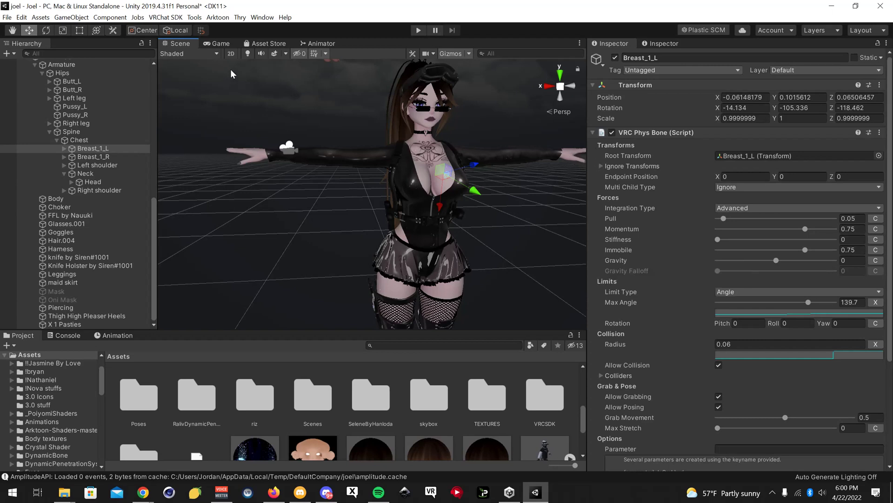
# Step: Check the VRChat SDK Dynamic Bone converter without converting, then select the Harness and Selene (1)
pyautogui.click(172, 18)
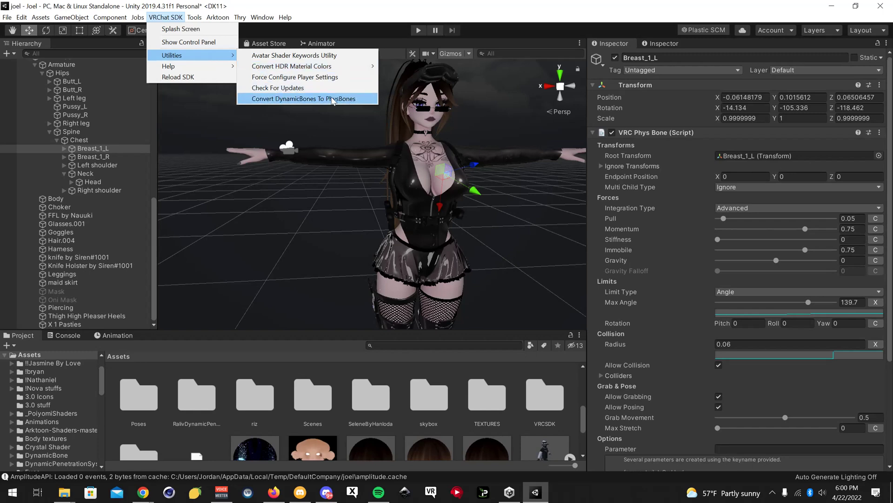
pyautogui.click(318, 220)
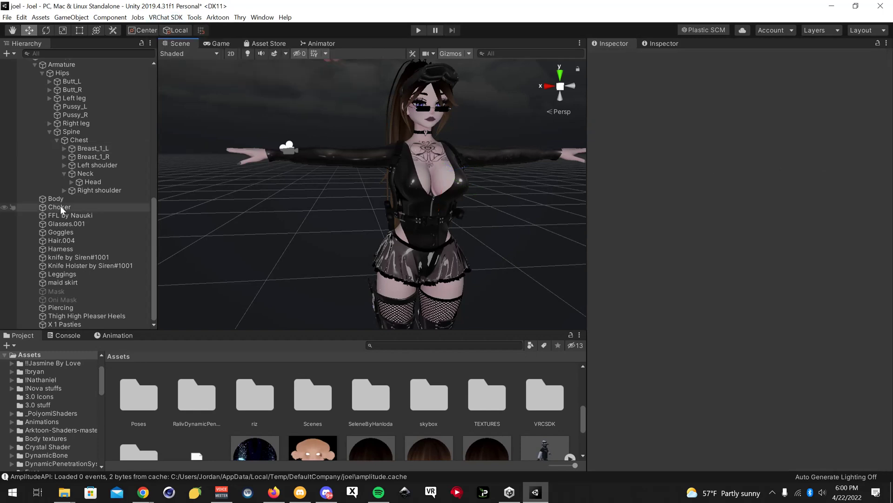
pyautogui.scroll(5, 74, 126)
pyautogui.scroll(-5, 68, 197)
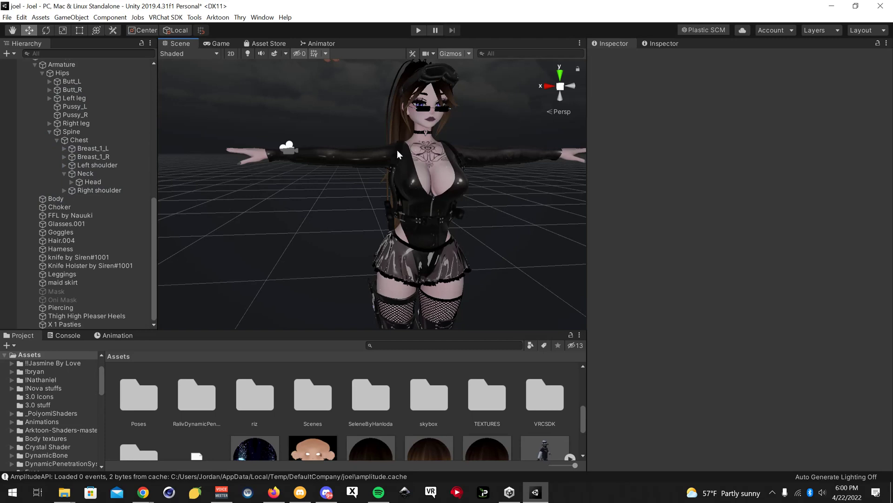
pyautogui.click(395, 150)
pyautogui.scroll(5, 88, 216)
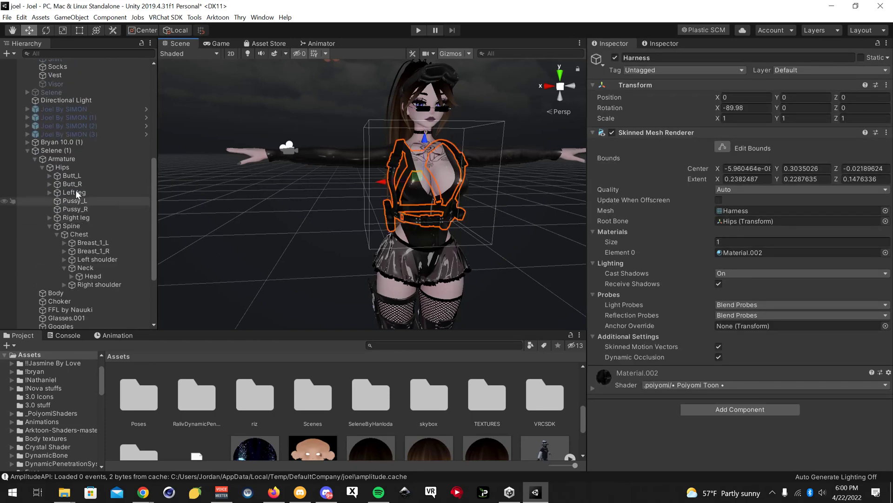
pyautogui.click(57, 151)
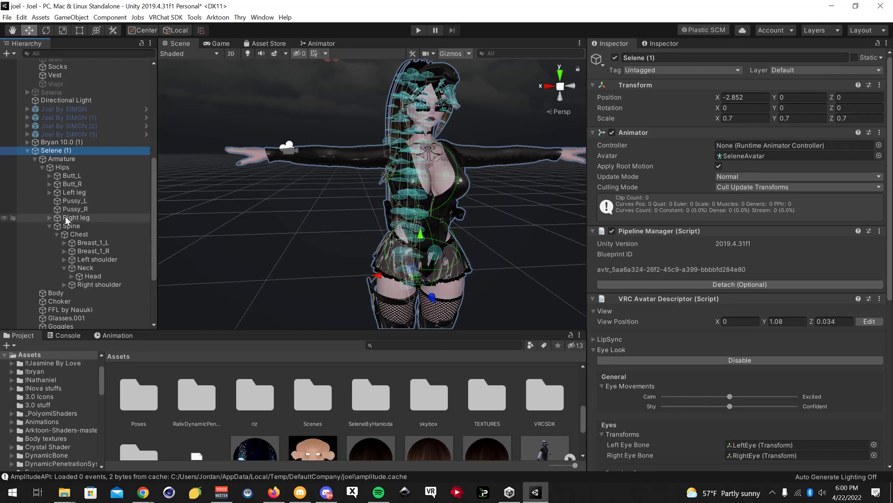
# Step: Select Breast_1_L under Chest and enable Allow Grabbing and Allow Posing on its PhysBone
pyautogui.click(69, 234)
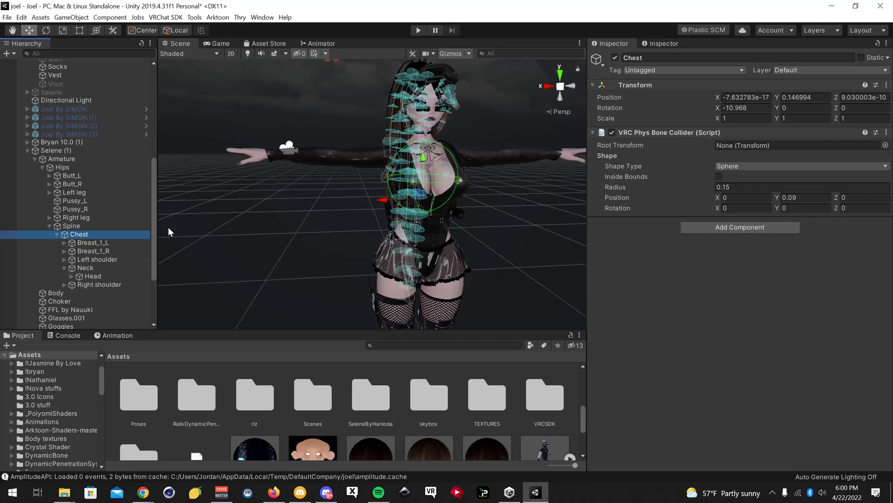
pyautogui.click(99, 243)
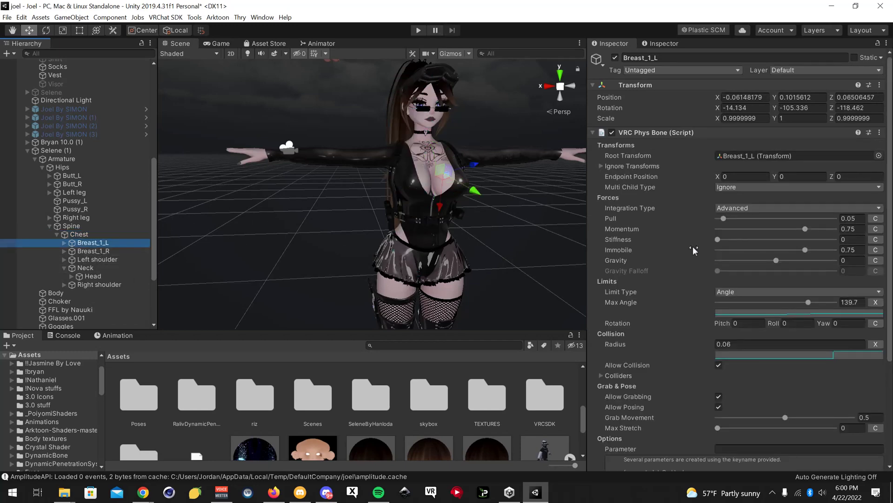
pyautogui.scroll(-3, 694, 250)
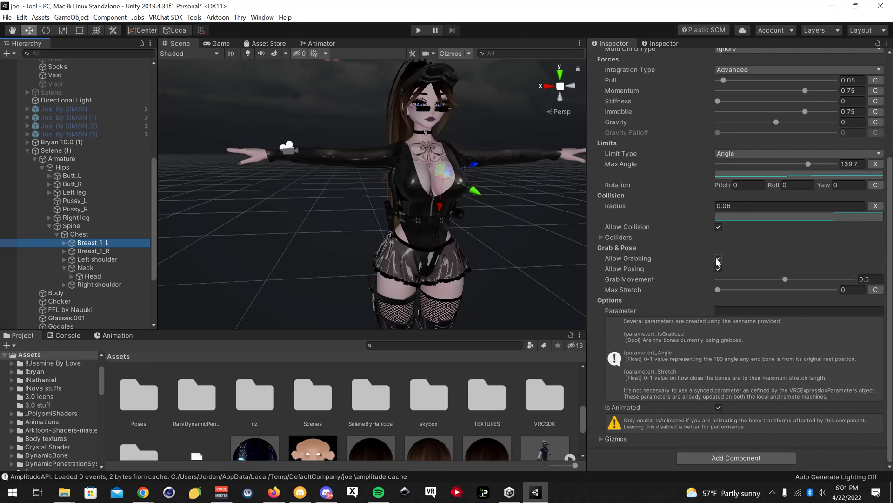
pyautogui.click(719, 257)
pyautogui.click(718, 269)
pyautogui.scroll(-3, 468, 197)
pyautogui.moveTo(468, 197); pyautogui.dragTo(456, 212, button='right')
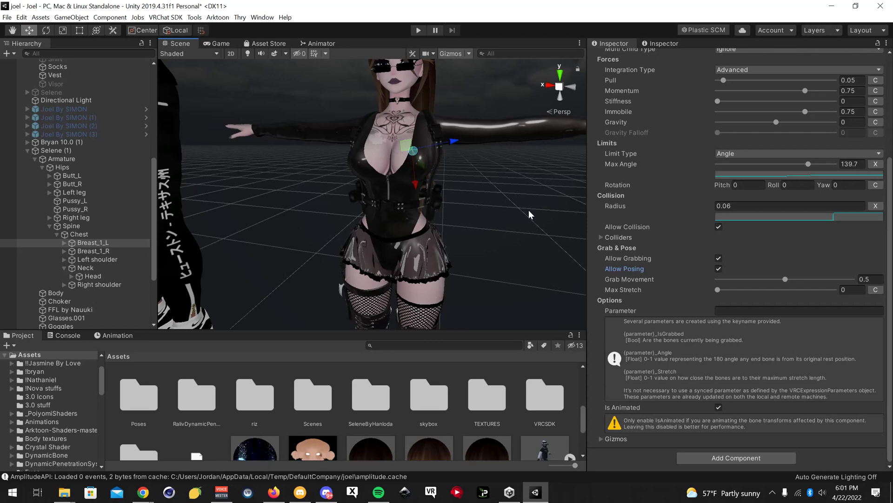
pyautogui.scroll(4, 680, 270)
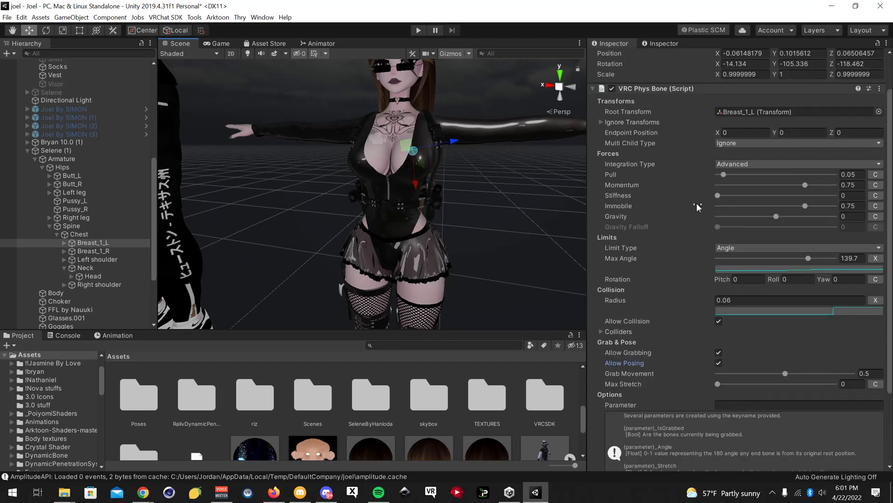
pyautogui.scroll(-4, 520, 223)
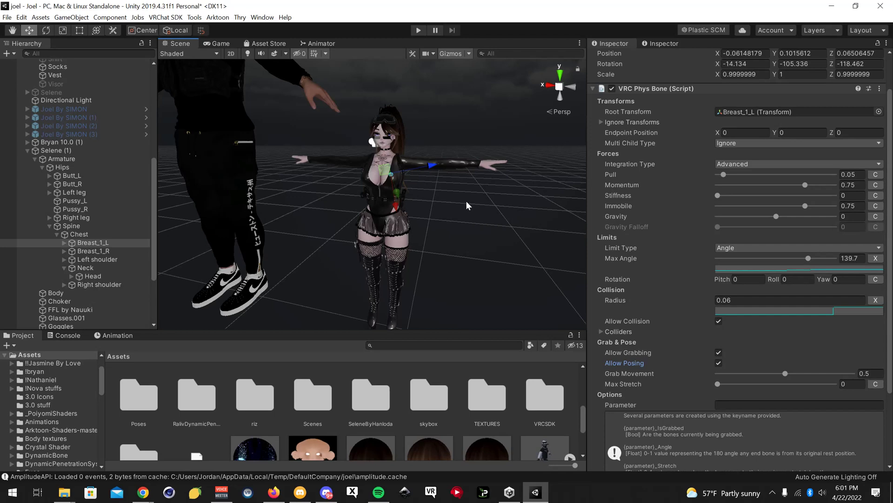
pyautogui.scroll(3, 466, 201)
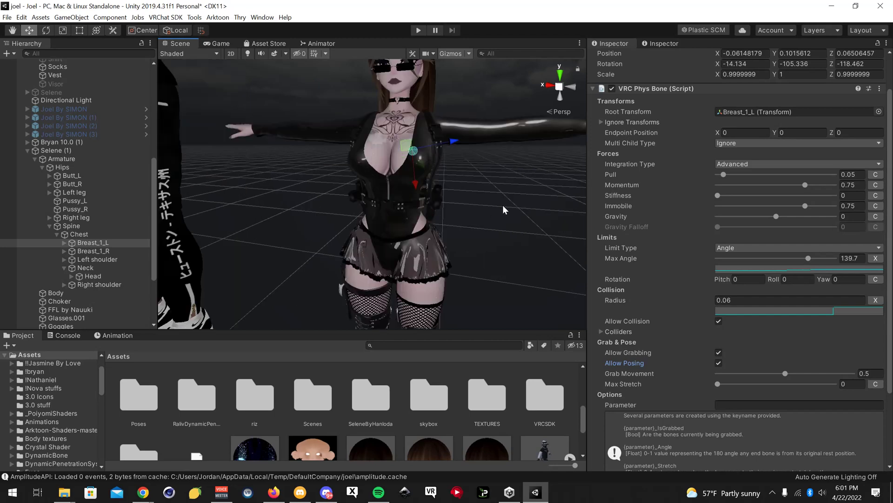
pyautogui.moveTo(466, 201)
pyautogui.mouseDown(button='middle')
pyautogui.moveTo(491, 206)
pyautogui.moveTo(478, 210)
pyautogui.mouseUp(button='middle')
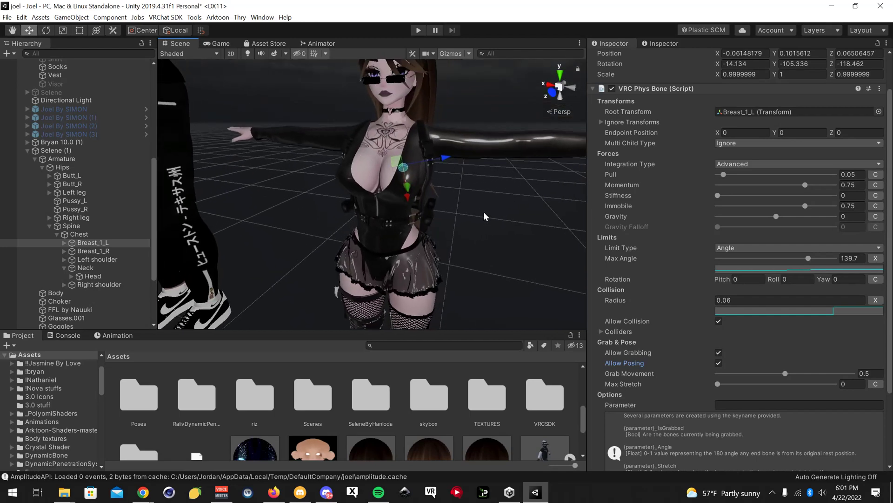